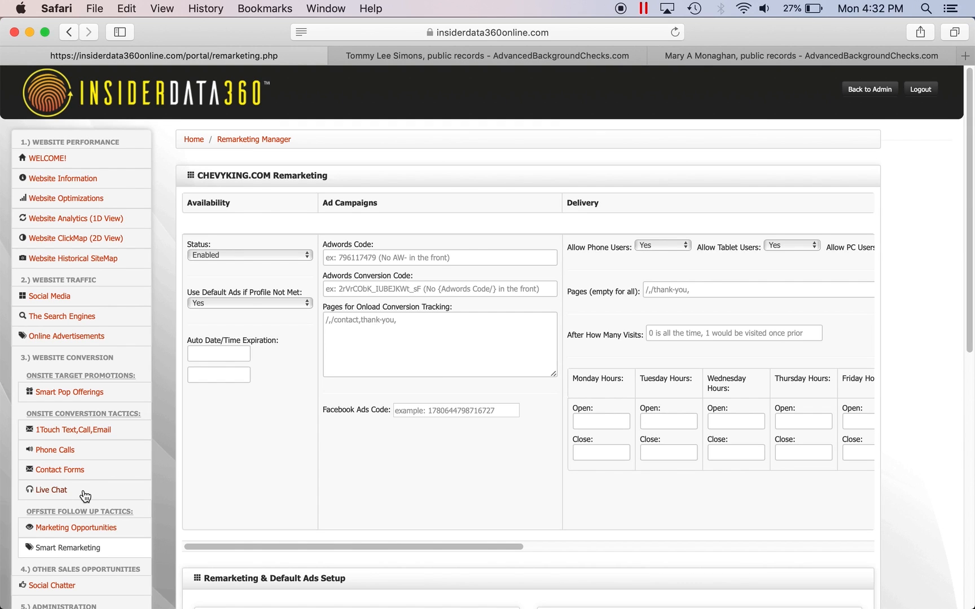
pyautogui.scroll(-2, 219, 458)
pyautogui.scroll(-5, 217, 460)
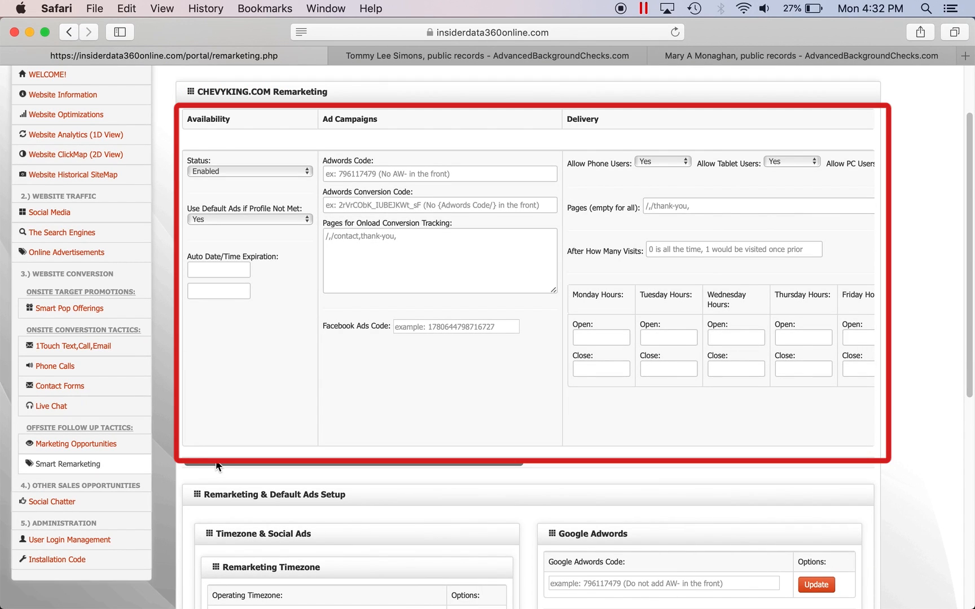
pyautogui.click(344, 174)
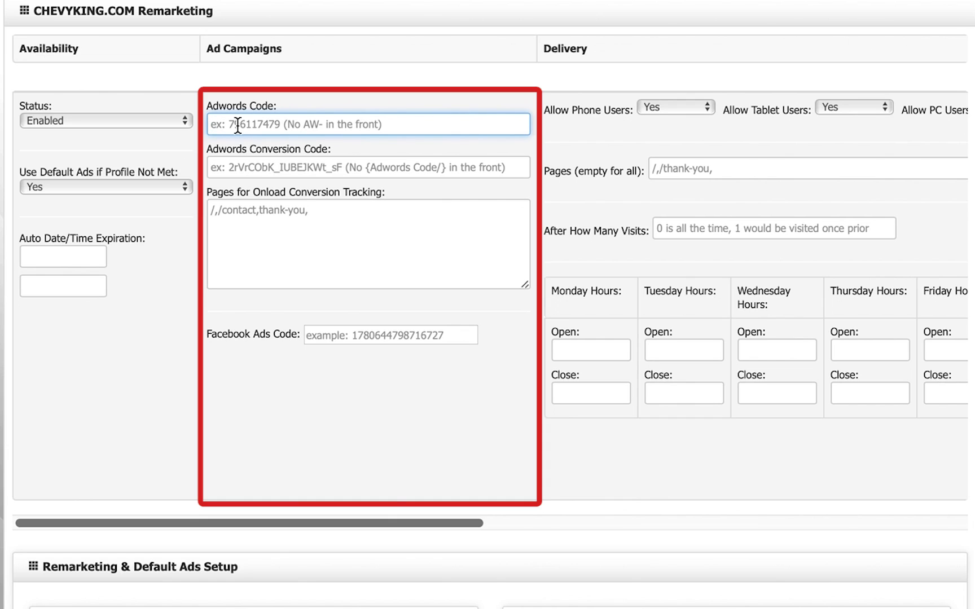
pyautogui.write('23947892374234')
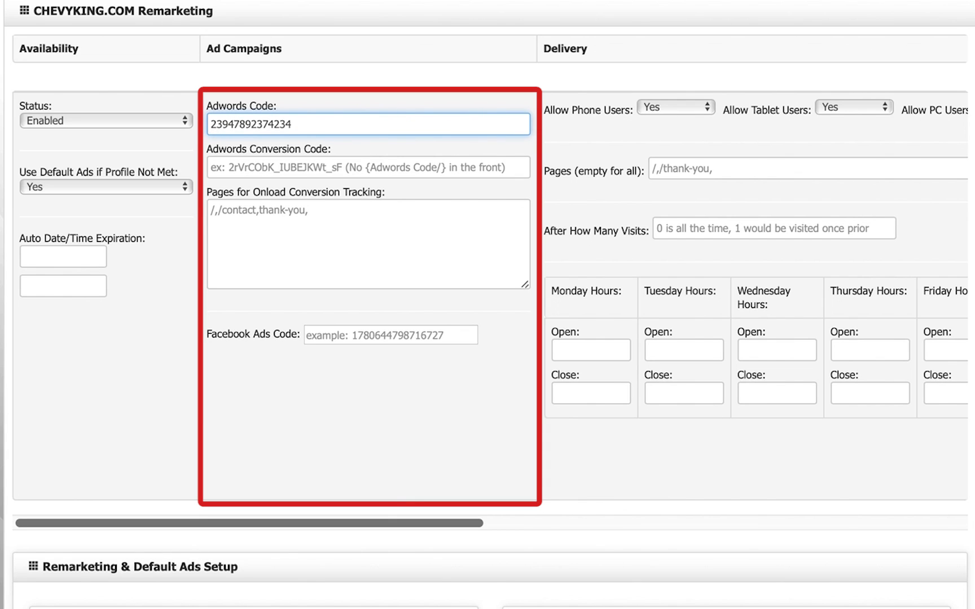
pyautogui.click(271, 169)
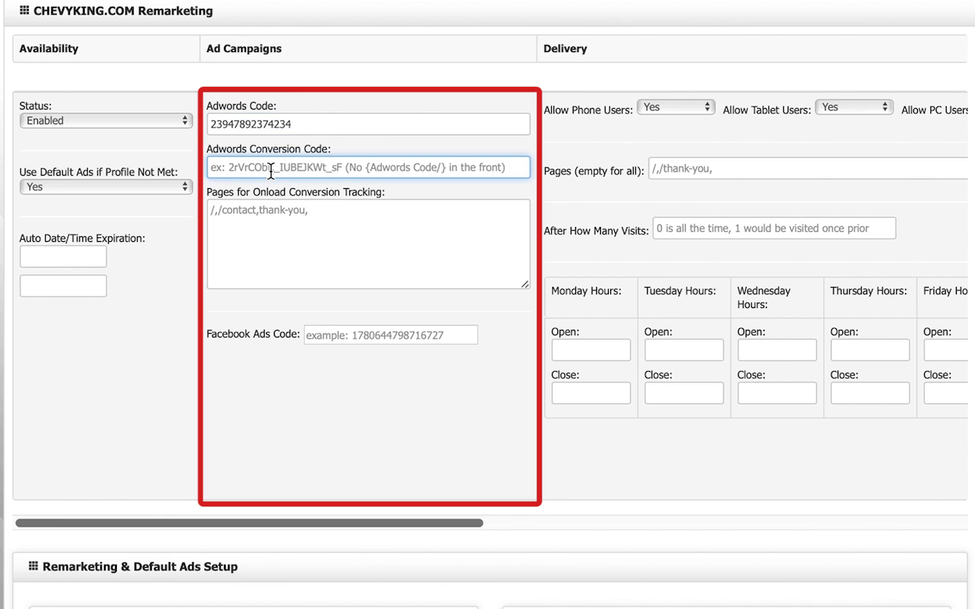
pyautogui.write('wqekjqwhejkqwe')
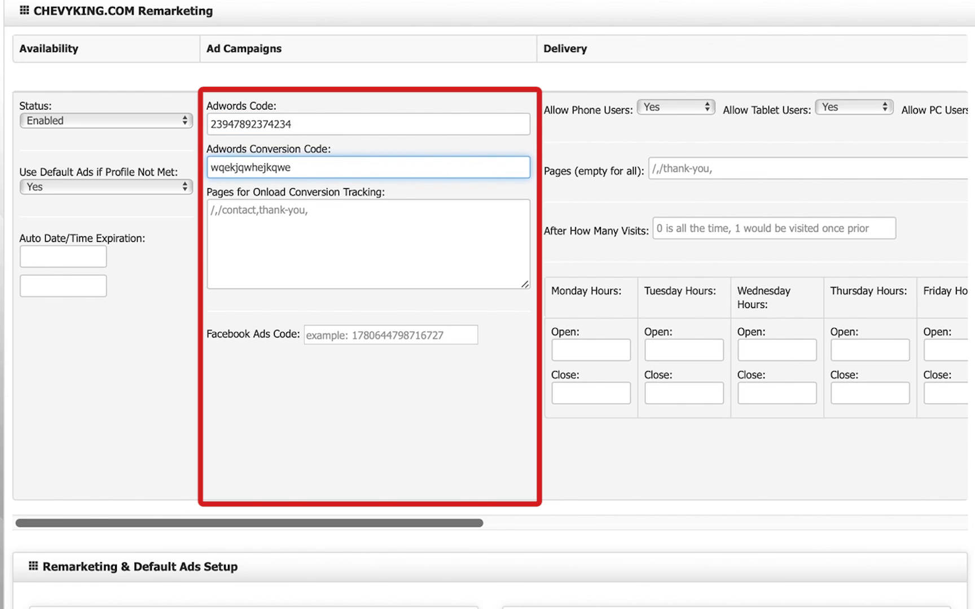
pyautogui.click(253, 239)
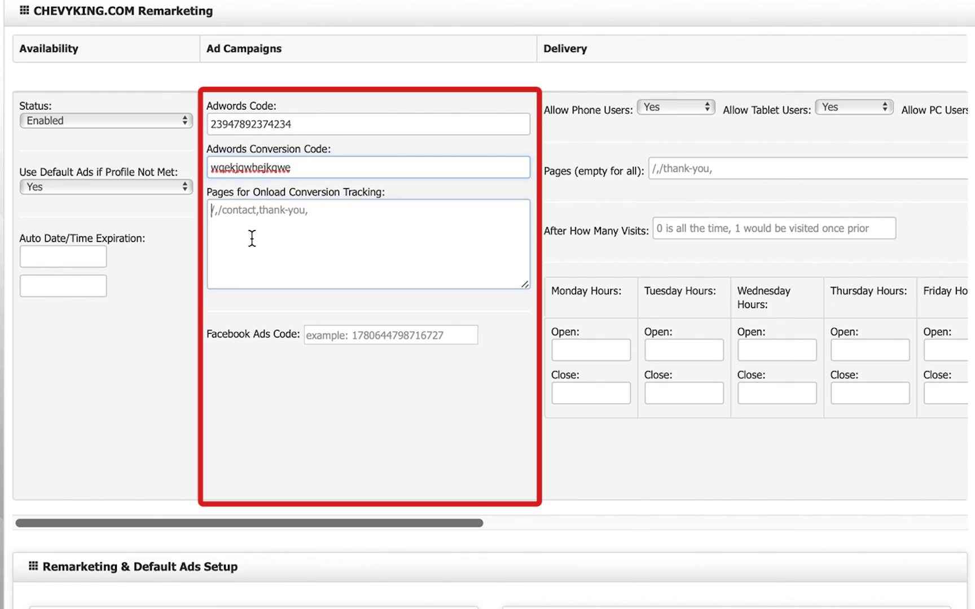
pyautogui.write('/contact')
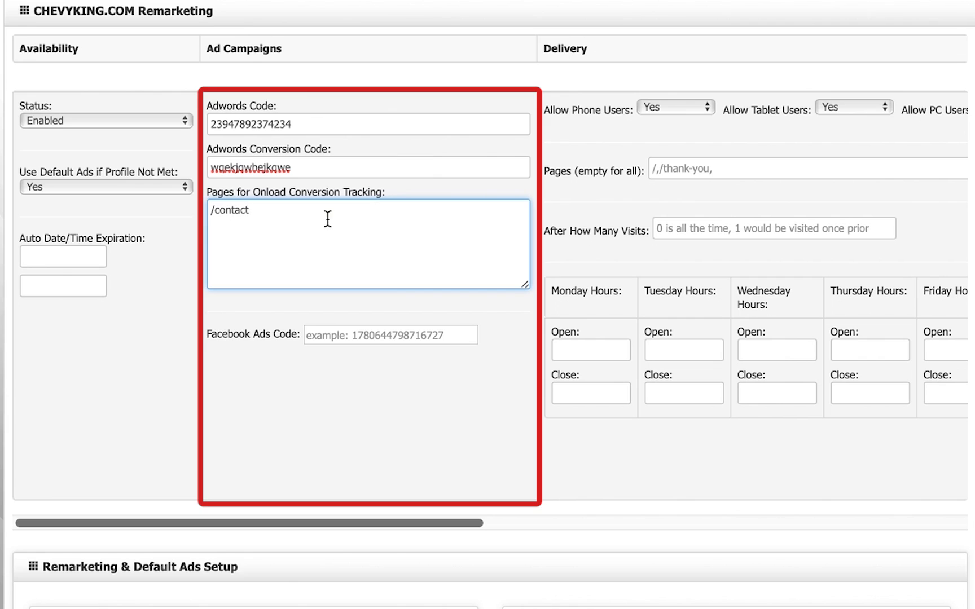
# - Set the remarketing status to Enabled and the use of default ads for unmet profiles to Yes
pyautogui.click(57, 122)
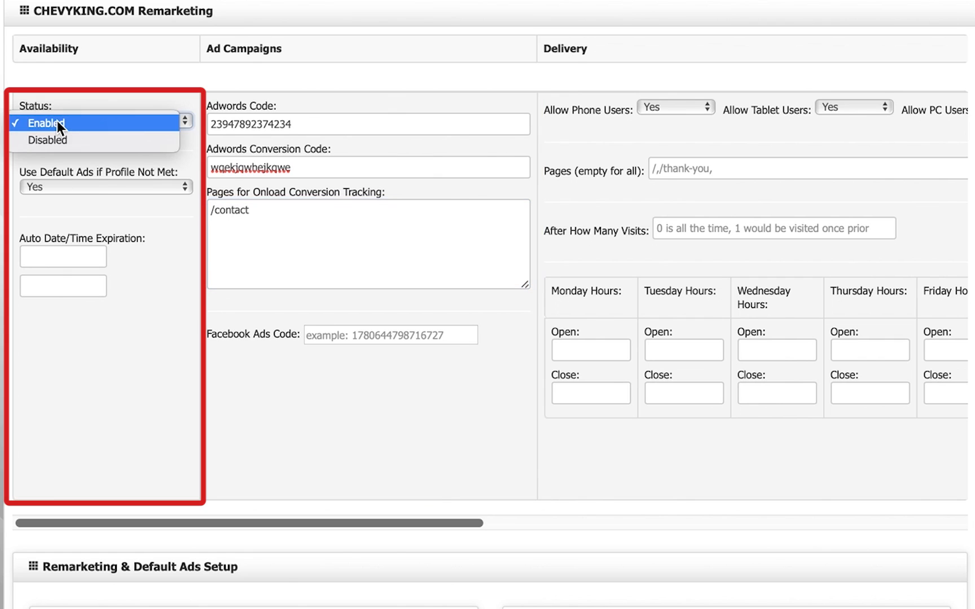
pyautogui.click(57, 121)
pyautogui.click(56, 185)
pyautogui.click(56, 187)
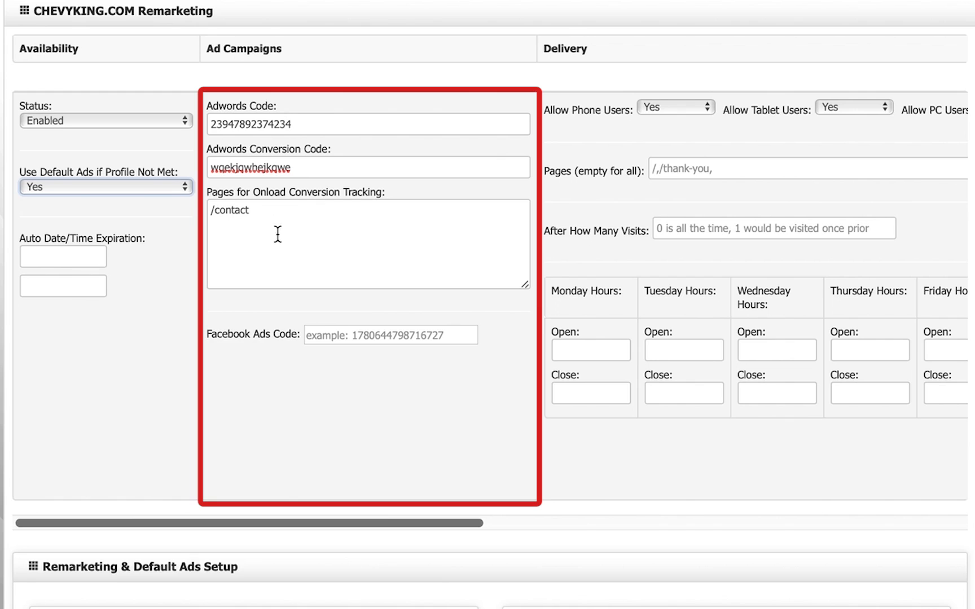
pyautogui.scroll(-2, 279, 322)
pyautogui.scroll(-9, 279, 323)
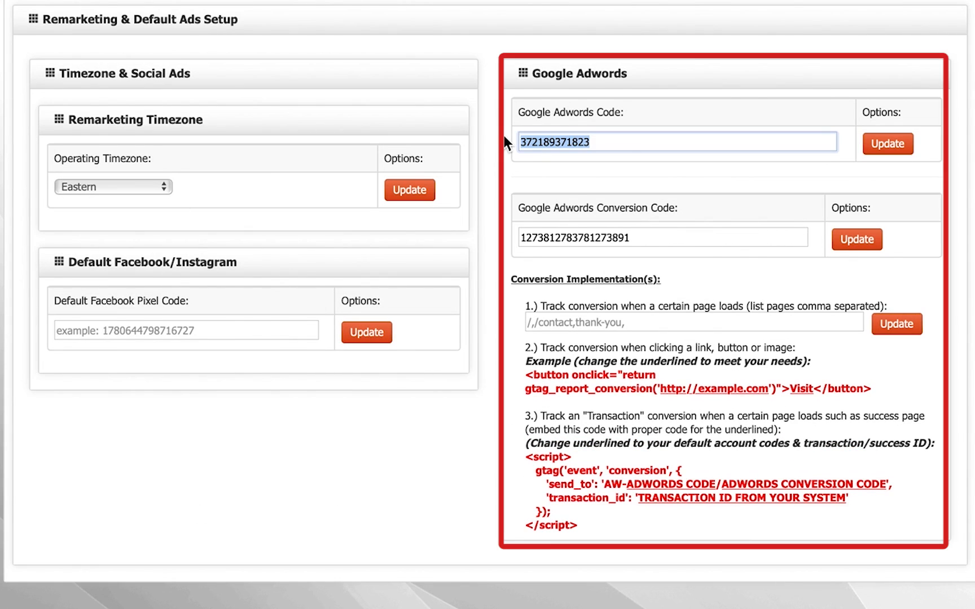
pyautogui.write('732187398213')
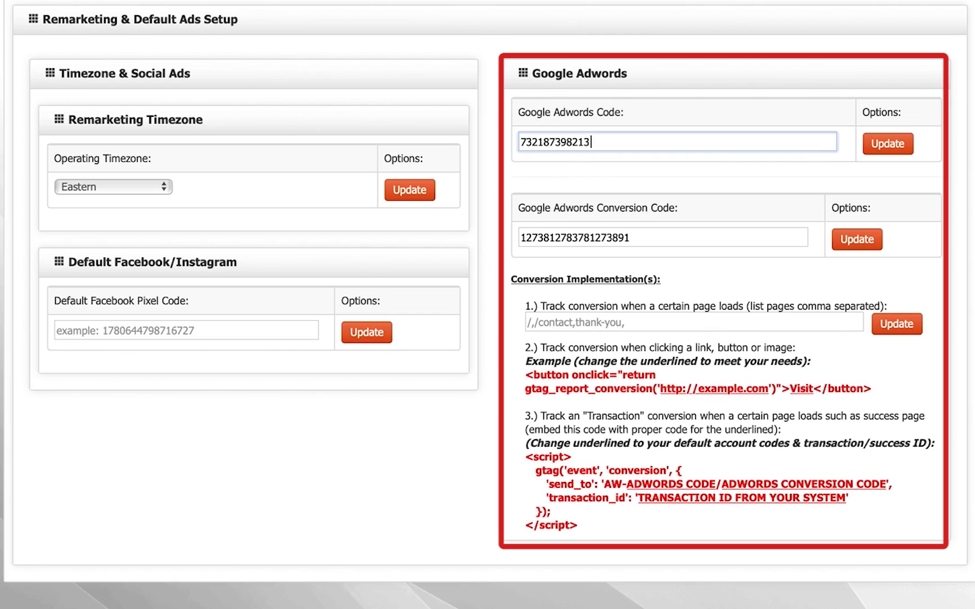
pyautogui.moveTo(632, 237); pyautogui.dragTo(509, 236)
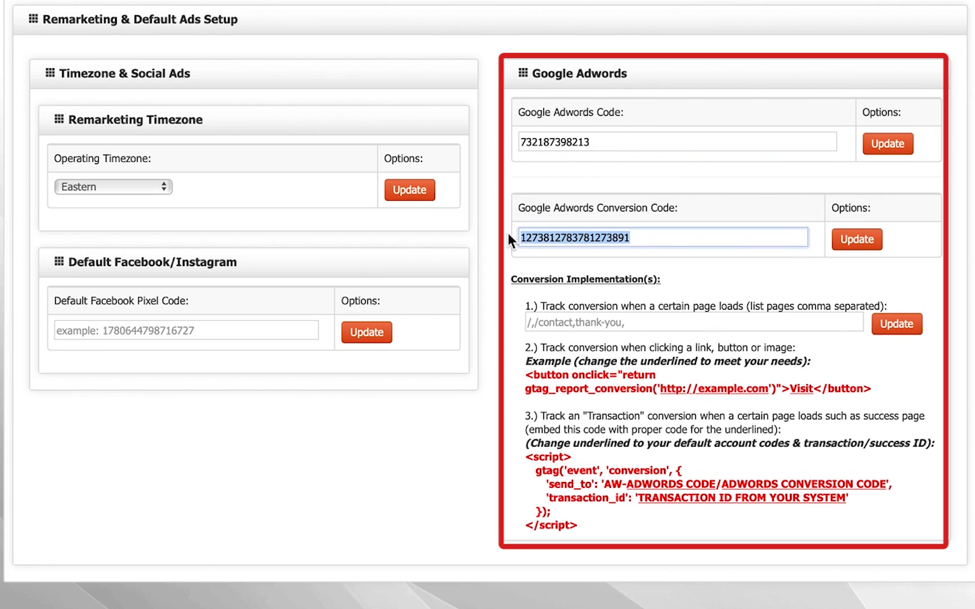
pyautogui.write('7891273981273912')
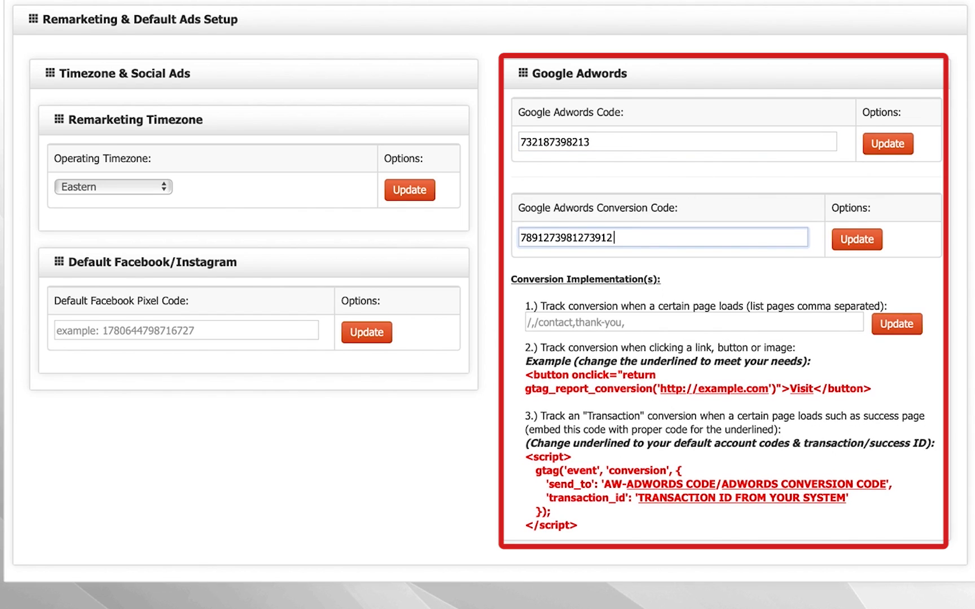
# - Try "/thank-you," as the default page-load conversion page and clear the field again
pyautogui.click(598, 321)
pyautogui.write('/thank-you,')
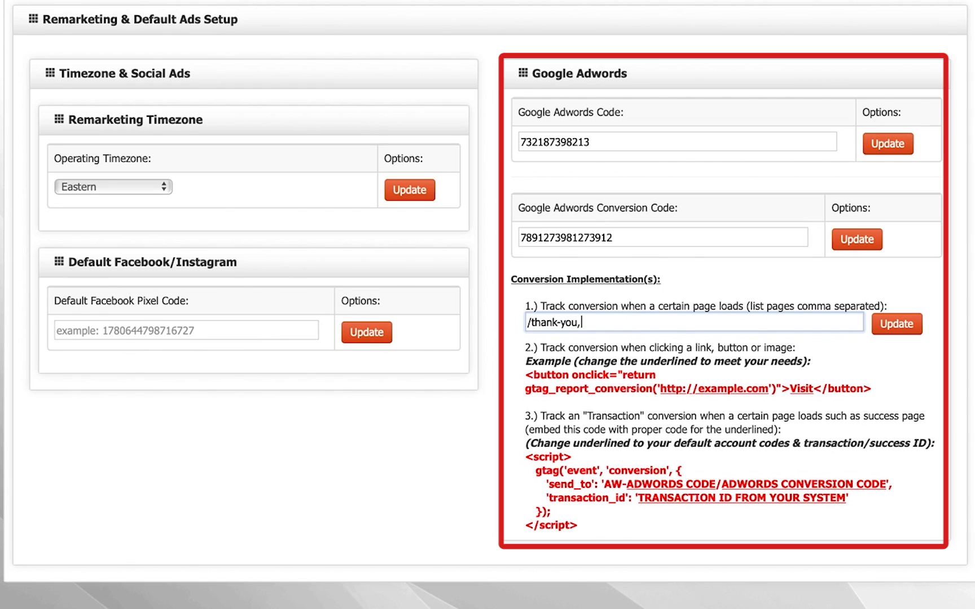
pyautogui.press('BackSpace')
pyautogui.press('BackSpace')
pyautogui.press('BackSpace')
pyautogui.press('BackSpace')
pyautogui.press('BackSpace')
pyautogui.press('BackSpace')
pyautogui.press('BackSpace')
pyautogui.press('BackSpace')
pyautogui.press('BackSpace')
pyautogui.press('BackSpace')
pyautogui.press('BackSpace')
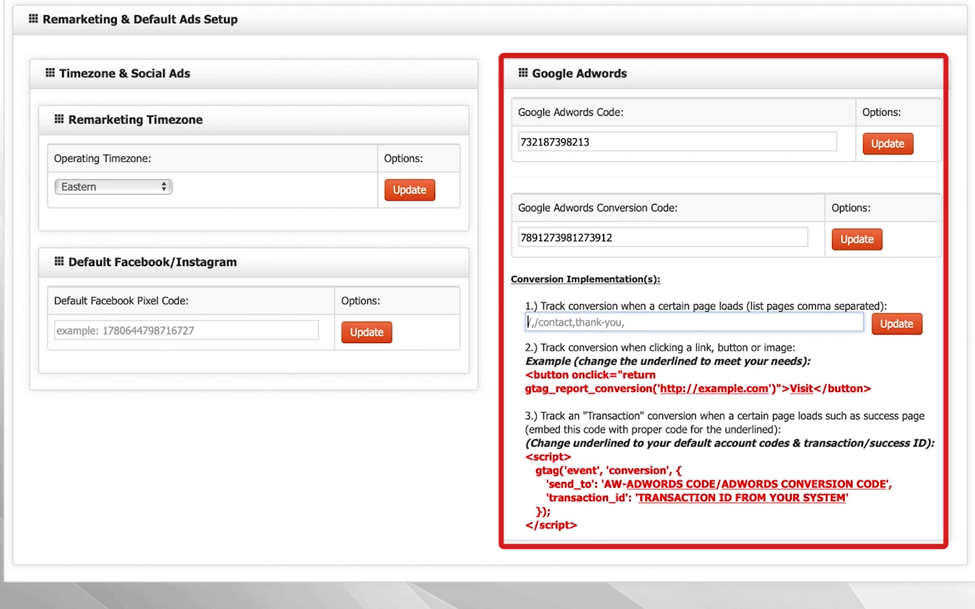
# - Highlight the sample code for button-click conversions and the script for transaction conversions
pyautogui.moveTo(527, 375); pyautogui.dragTo(879, 389)
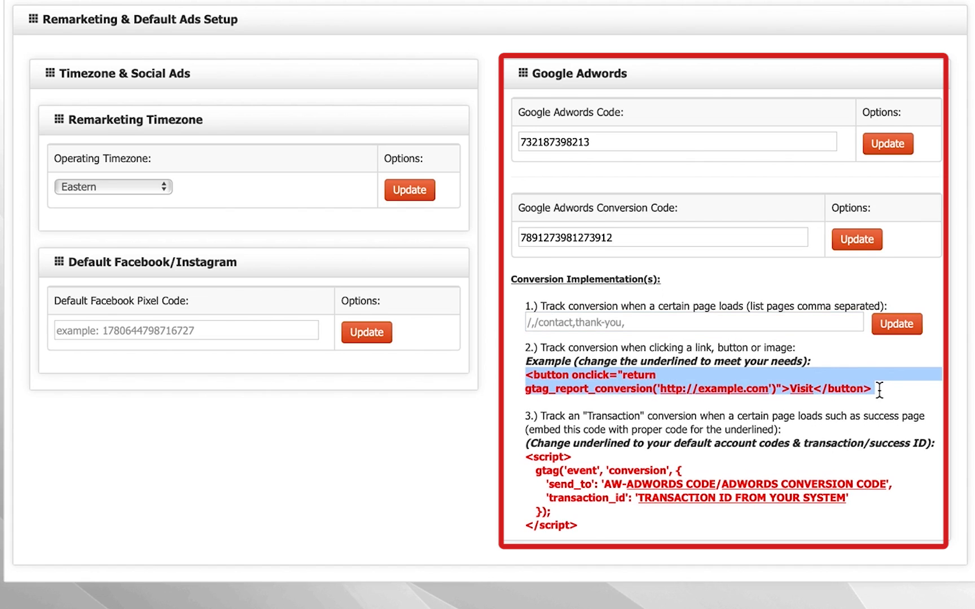
pyautogui.moveTo(584, 526); pyautogui.dragTo(524, 461)
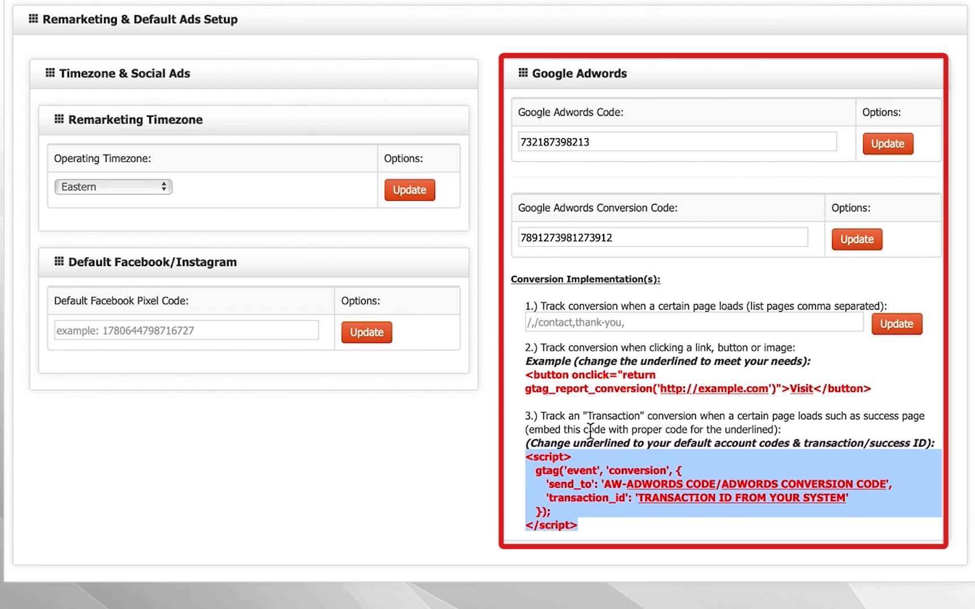
# - Enter ajshdkjashdkjas21312312 as the default Facebook pixel code
pyautogui.click(130, 332)
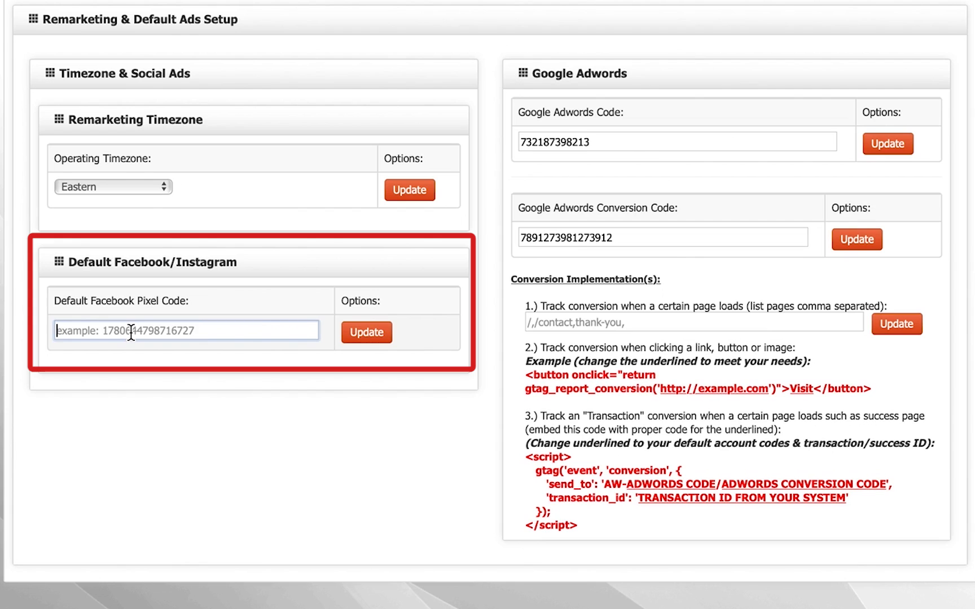
pyautogui.write('ajshdkjashdkjas')
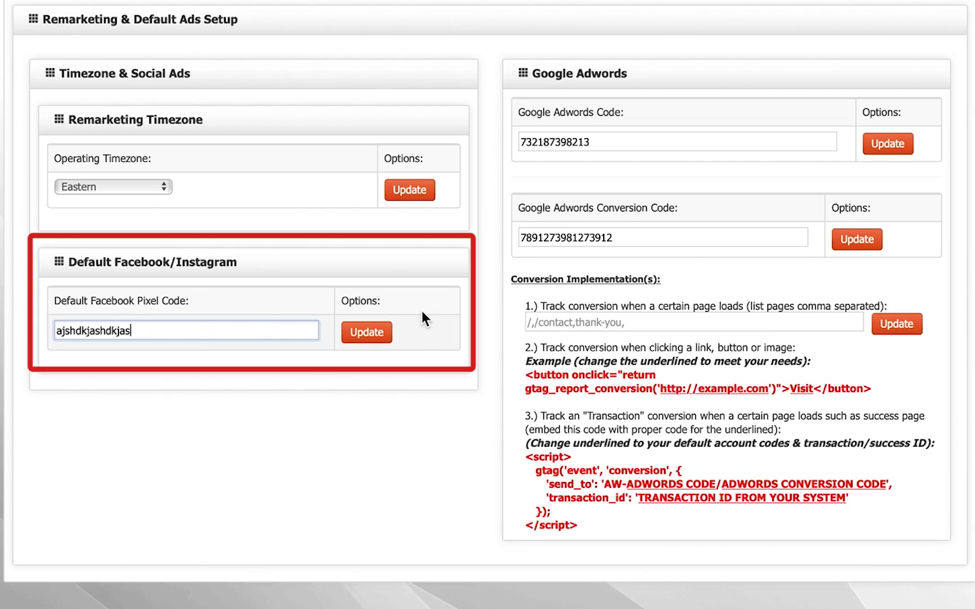
pyautogui.write('21312312')
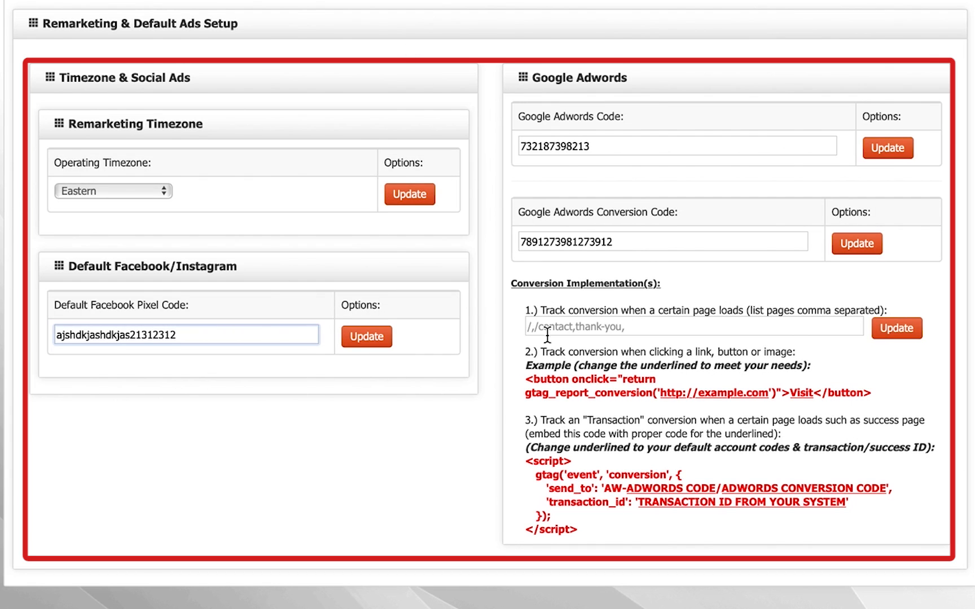
# - Turn off the use of default ads when the profile is not met by choosing No
pyautogui.scroll(10, 598, 358)
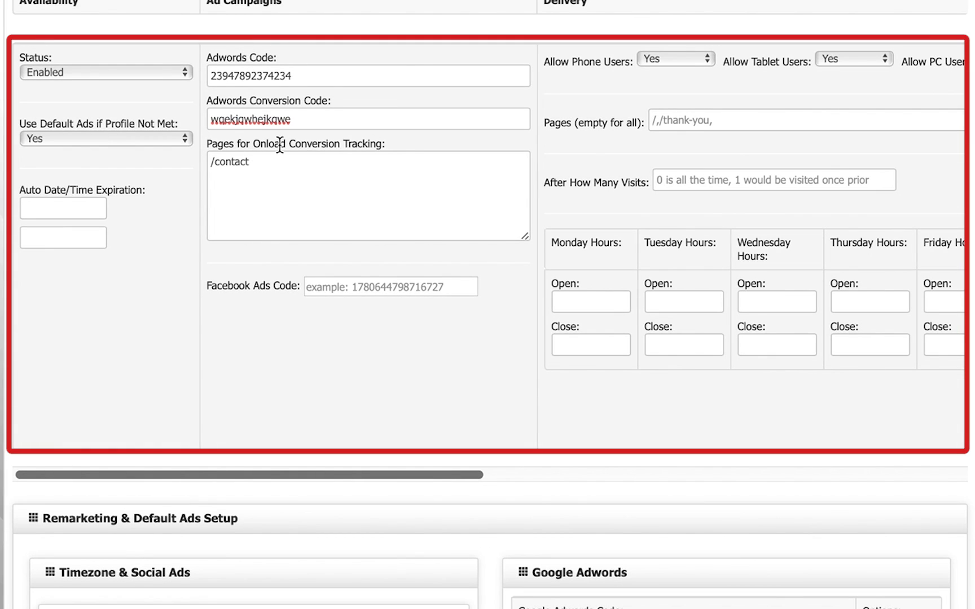
pyautogui.scroll(-3, 234, 211)
pyautogui.scroll(-5, 234, 211)
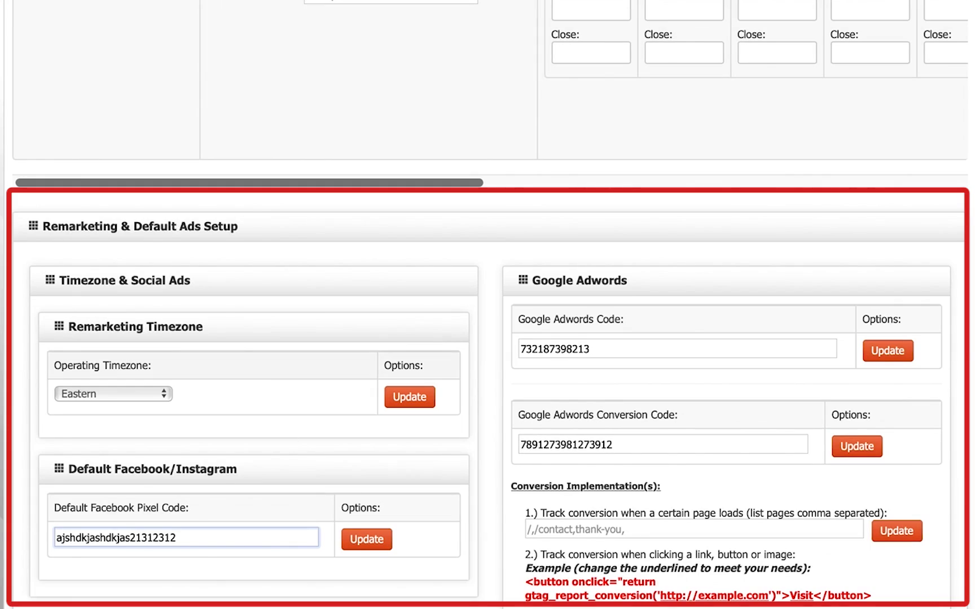
pyautogui.scroll(10, 305, 345)
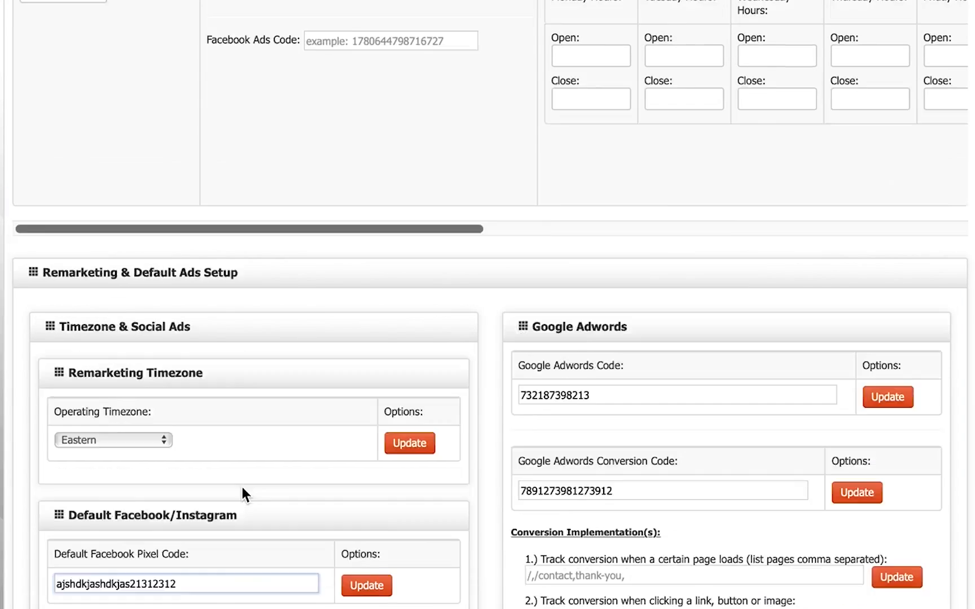
pyautogui.click(62, 257)
pyautogui.click(61, 276)
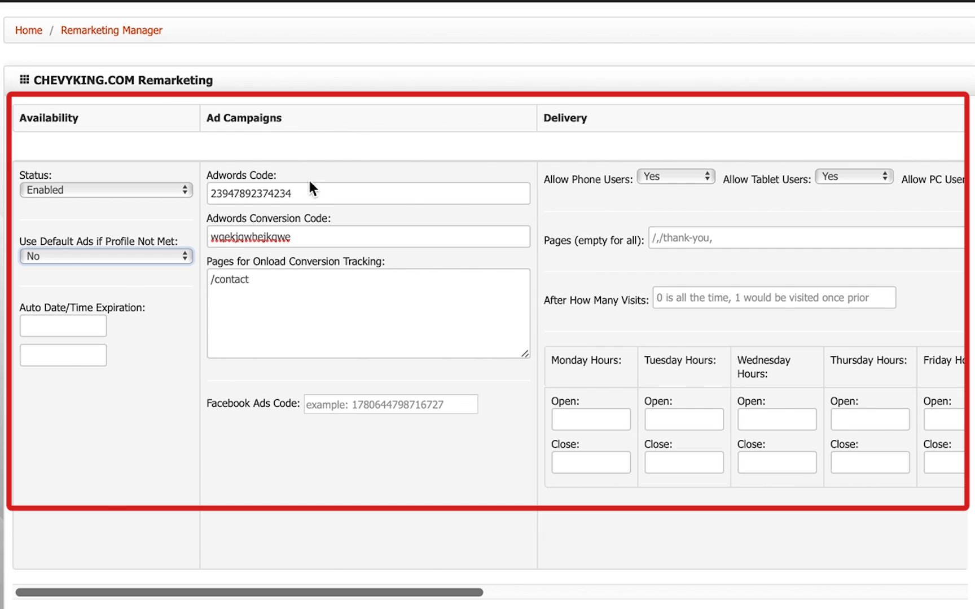
# - Switch the use of default ads for unmet profiles back to Yes
pyautogui.scroll(-10, 345, 375)
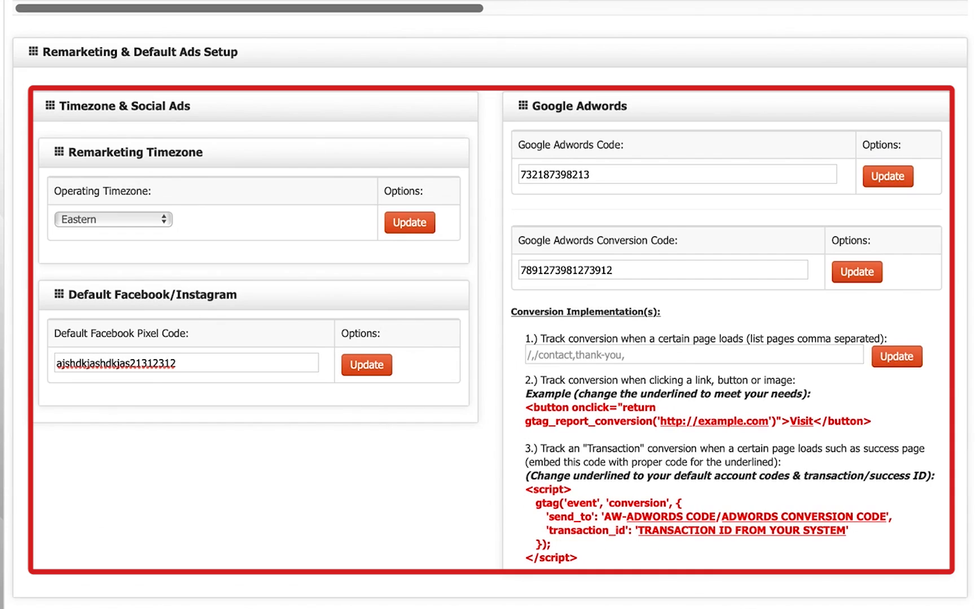
pyautogui.scroll(8, 231, 347)
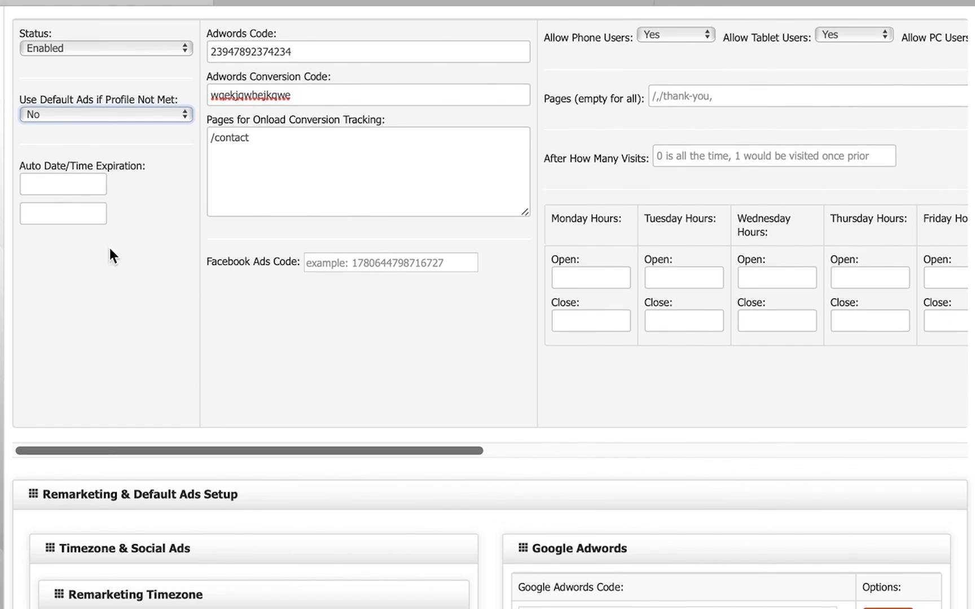
pyautogui.click(102, 112)
pyautogui.click(77, 99)
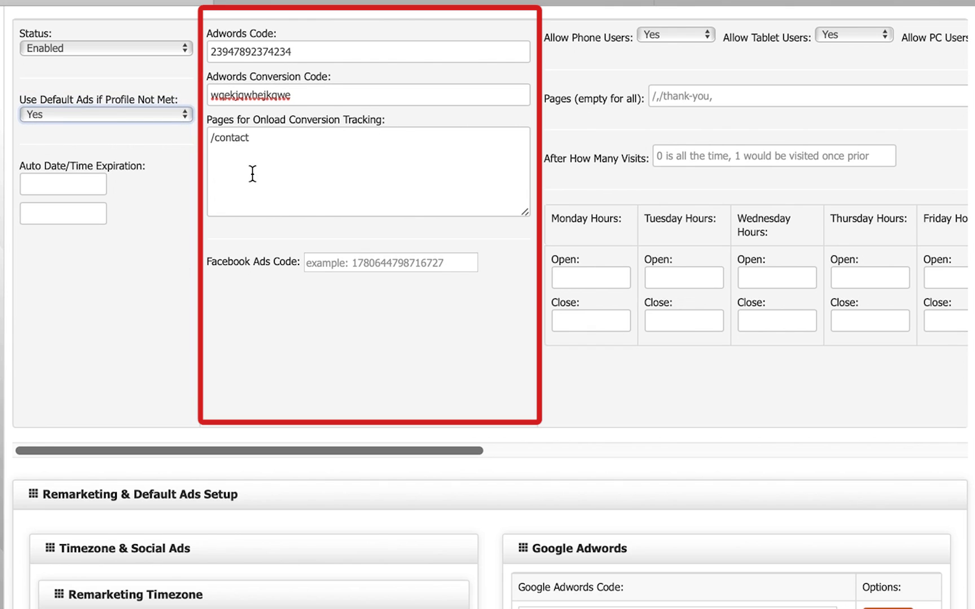
# - Set the remarketing profile's automatic expiration to 2018-11-26 at 1:45pm
pyautogui.scroll(-8, 252, 174)
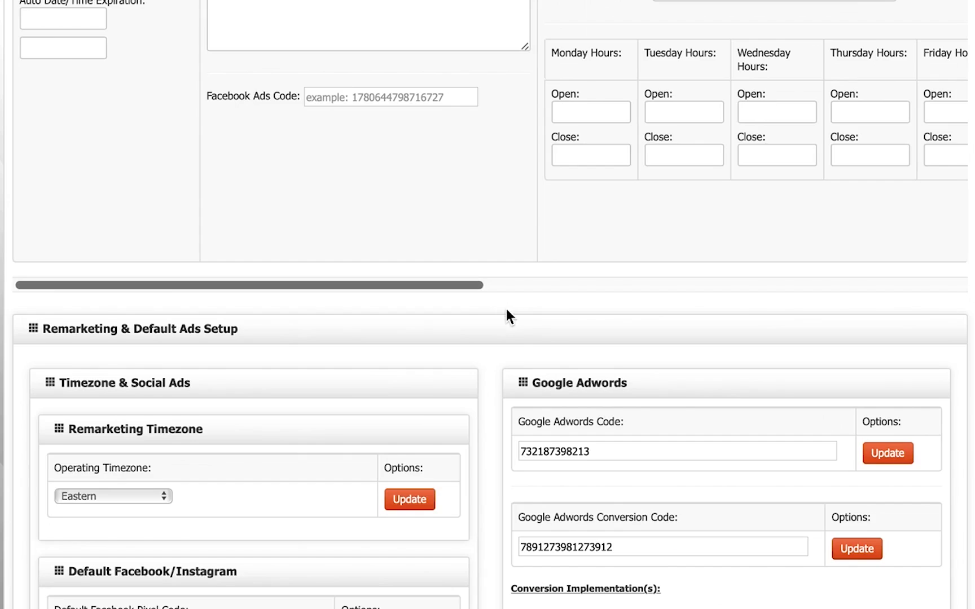
pyautogui.scroll(2, 508, 299)
pyautogui.click(60, 120)
pyautogui.scroll(1, 60, 120)
pyautogui.click(70, 322)
pyautogui.click(87, 202)
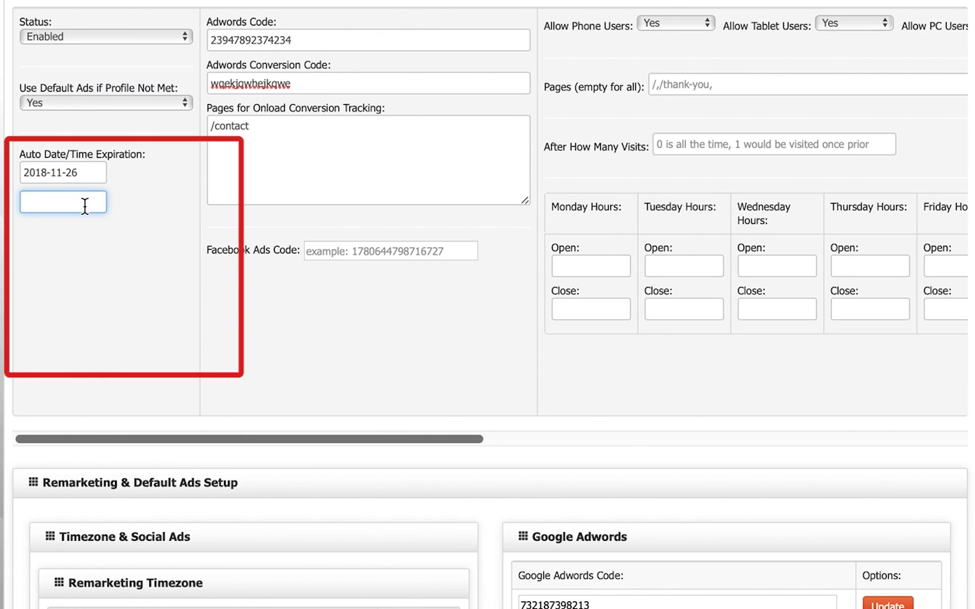
pyautogui.write('1:45pm')
pyautogui.click(231, 381)
# - Clear the profile's Adwords conversion code and its pages for onload conversion tracking
pyautogui.scroll(3, 346, 419)
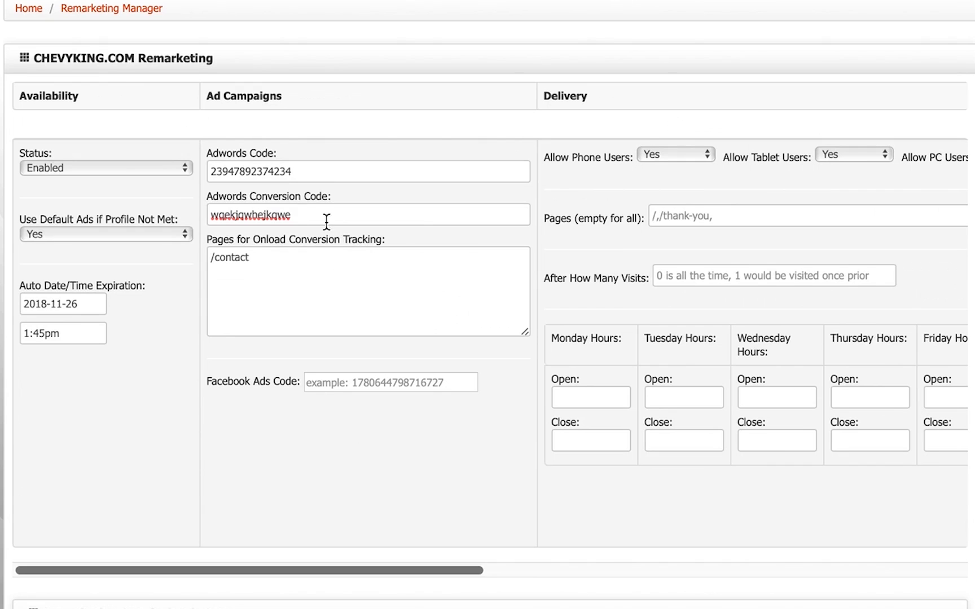
pyautogui.moveTo(303, 215); pyautogui.dragTo(170, 213)
pyautogui.press('BackSpace')
pyautogui.click(258, 267)
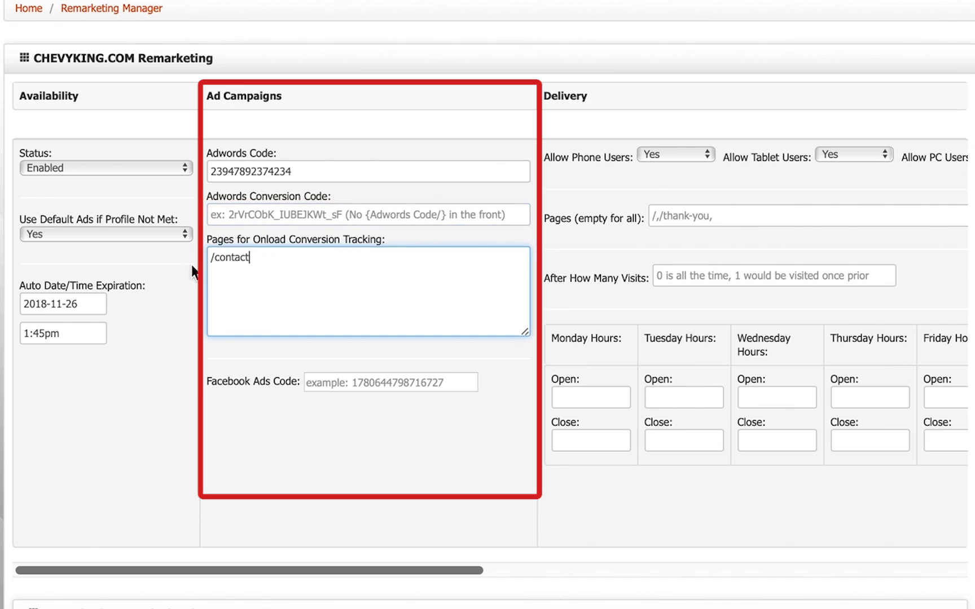
pyautogui.press('BackSpace')
pyautogui.press('BackSpace')
pyautogui.press('BackSpace')
pyautogui.press('BackSpace')
pyautogui.press('BackSpace')
pyautogui.press('BackSpace')
pyautogui.press('BackSpace')
pyautogui.click(318, 383)
pyautogui.write('1231293123123')
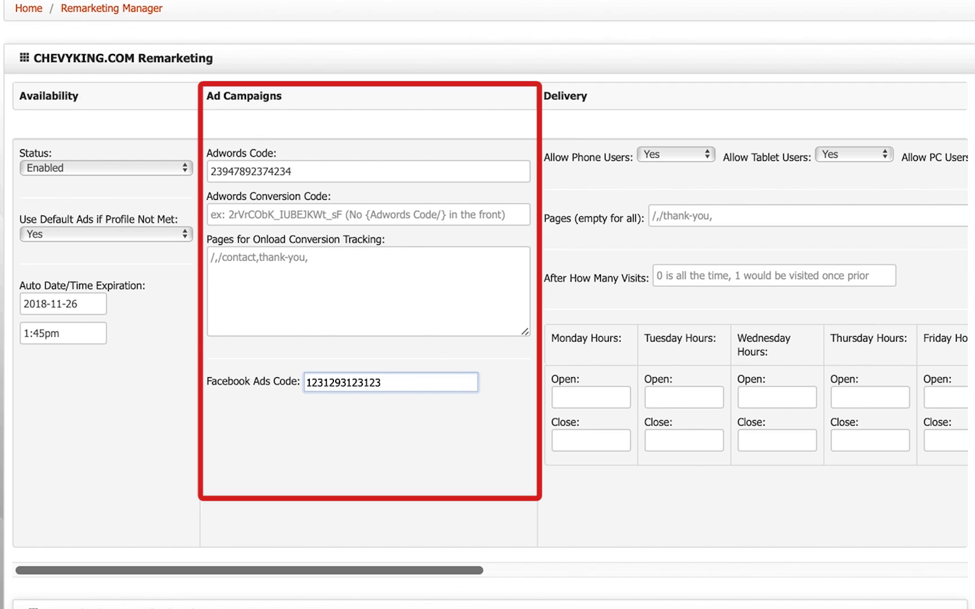
pyautogui.write('-trcuk')
pyautogui.press('BackSpace')
pyautogui.press('BackSpace')
pyautogui.press('BackSpace')
pyautogui.write('uck')
pyautogui.press('BackSpace')
pyautogui.press('BackSpace')
pyautogui.press('BackSpace')
pyautogui.press('BackSpace')
pyautogui.press('BackSpace')
pyautogui.write('car')
# - Set the delivery options to disallow both tablet users and PC users
pyautogui.moveTo(245, 571); pyautogui.dragTo(515, 572)
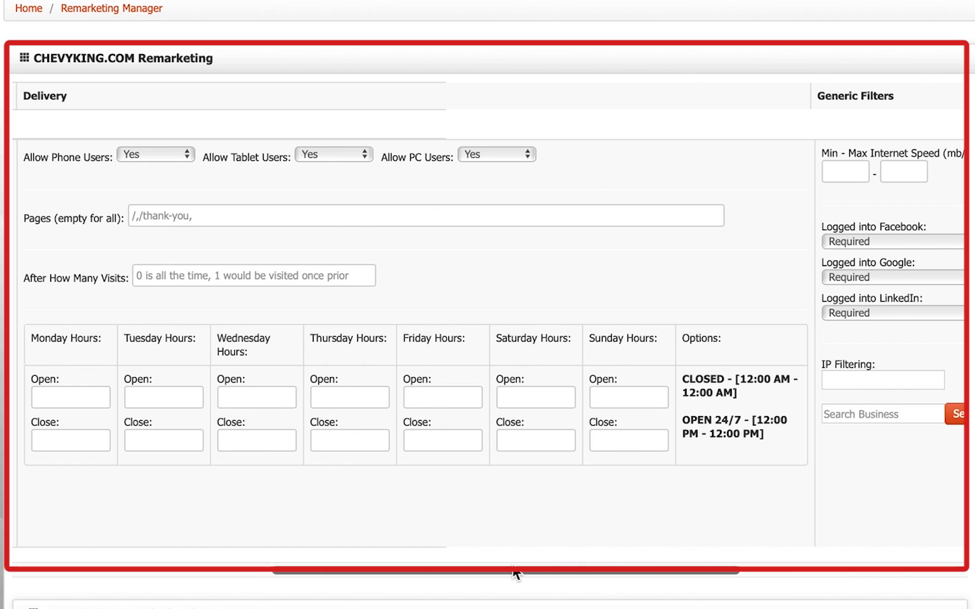
pyautogui.click(323, 154)
pyautogui.click(309, 174)
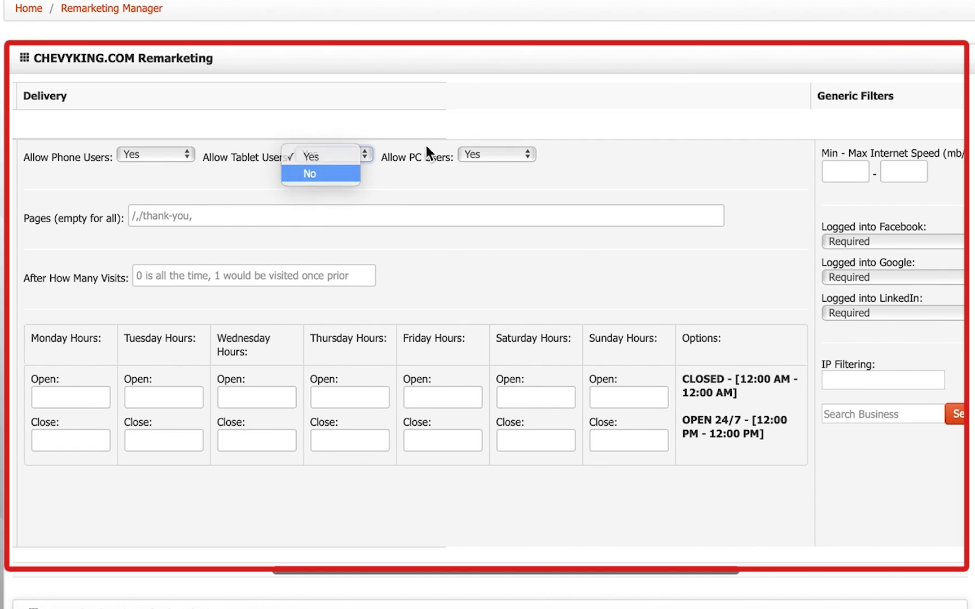
pyautogui.click(472, 155)
pyautogui.click(469, 173)
# - Limit the profile's delivery to the /corvette page and to visitors after 2 visits
pyautogui.click(294, 214)
pyautogui.write('/corvet')
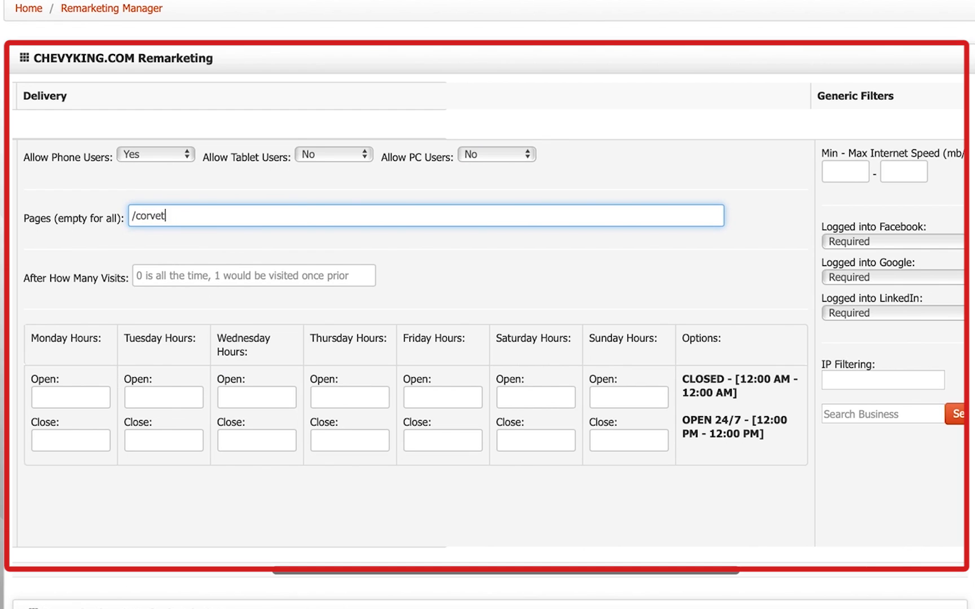
pyautogui.write('te')
pyautogui.click(253, 276)
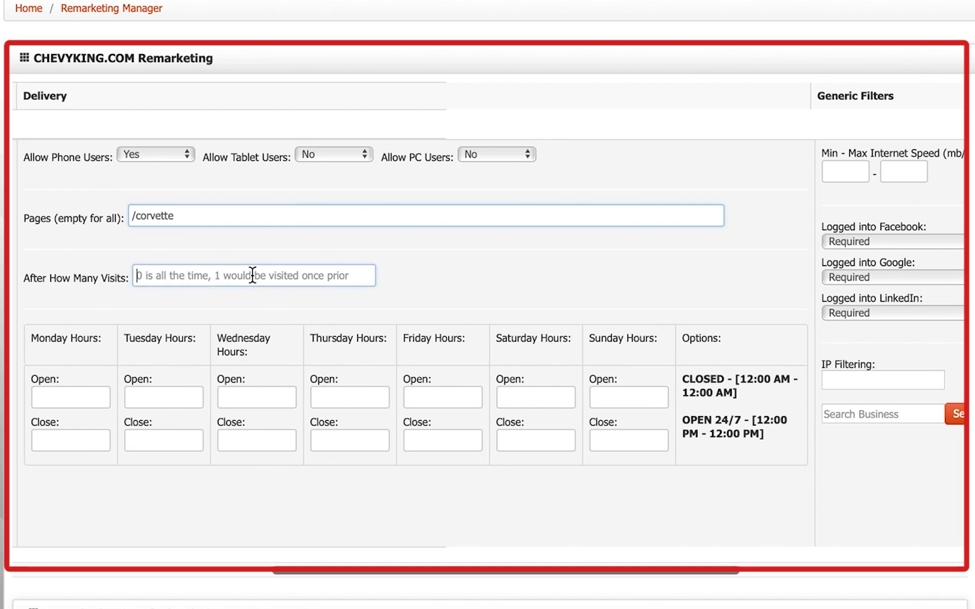
pyautogui.write('1')
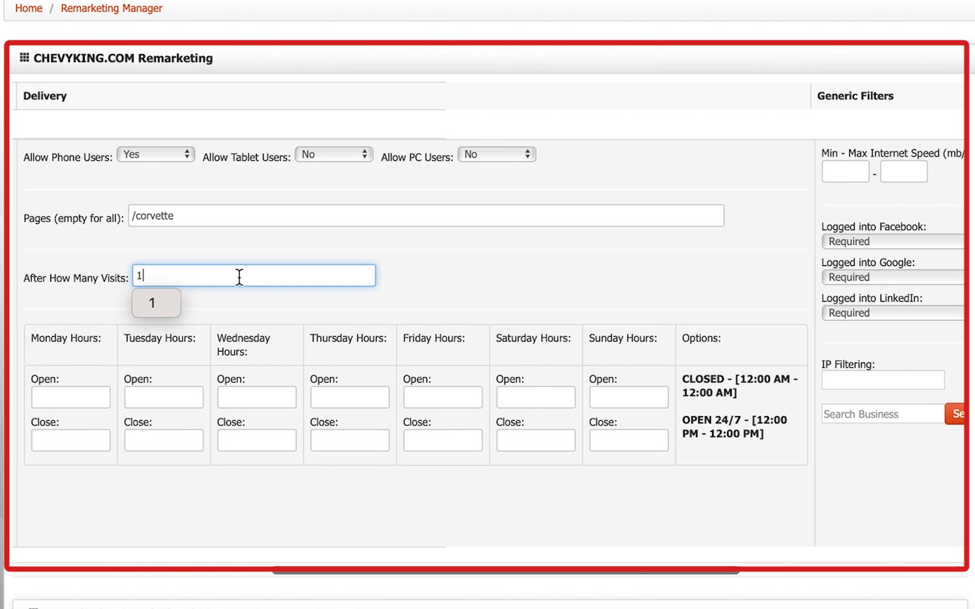
pyautogui.press('BackSpace')
pyautogui.write('2')
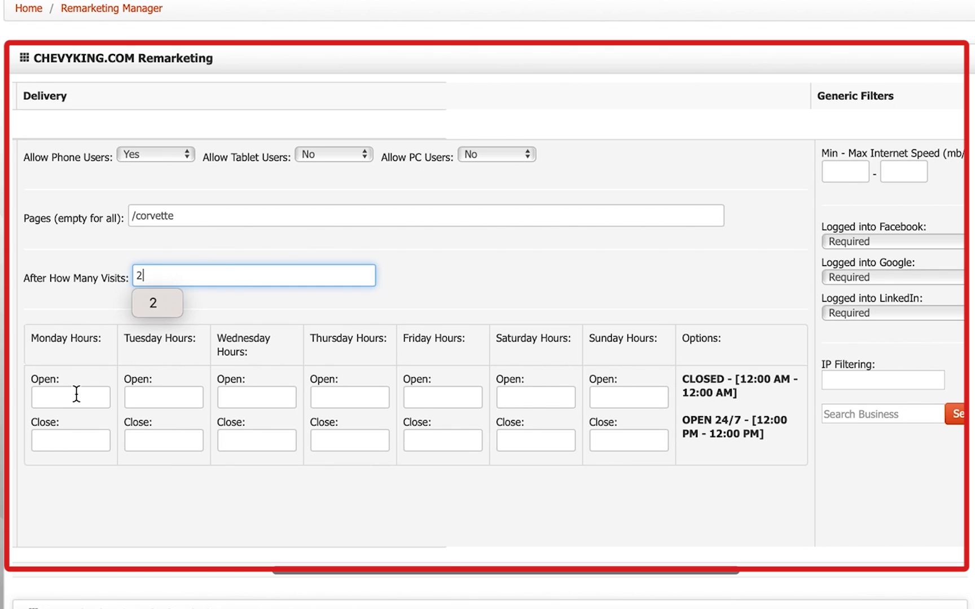
# - Set the generic filters for being logged into Facebook, Google and LinkedIn to Doesn't Need to Be
pyautogui.moveTo(442, 573); pyautogui.dragTo(544, 573)
pyautogui.moveTo(644, 573); pyautogui.dragTo(703, 572)
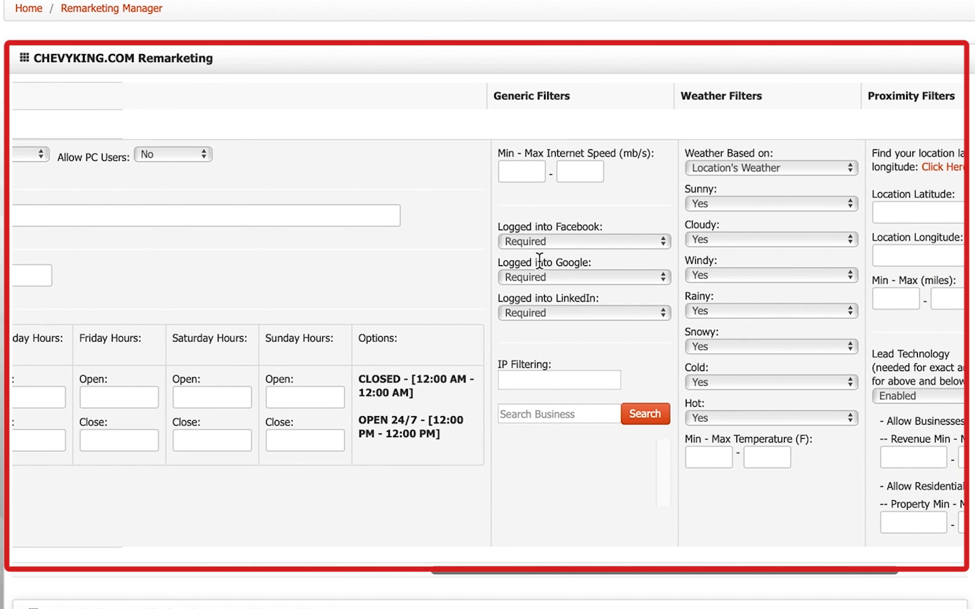
pyautogui.click(561, 242)
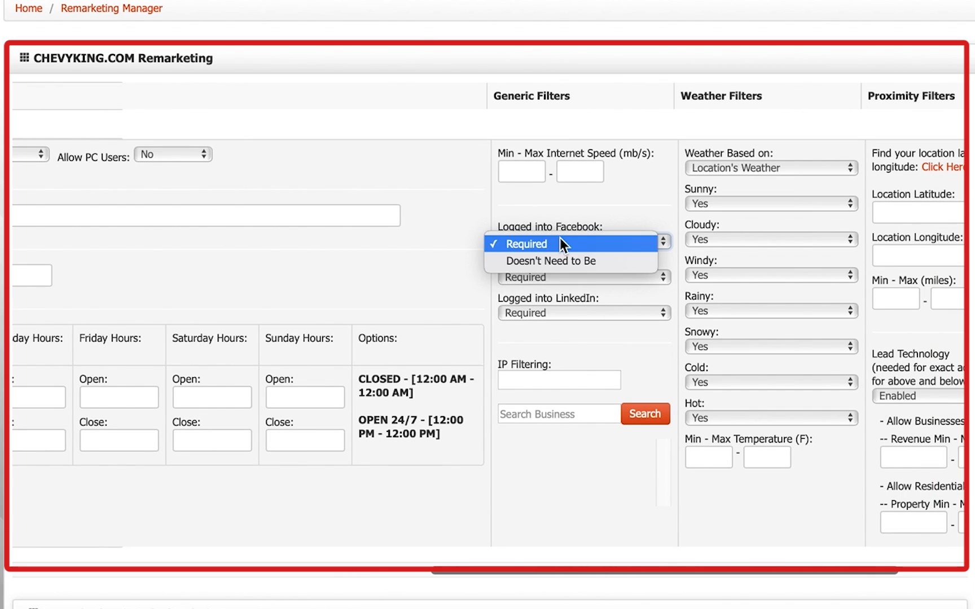
pyautogui.click(560, 261)
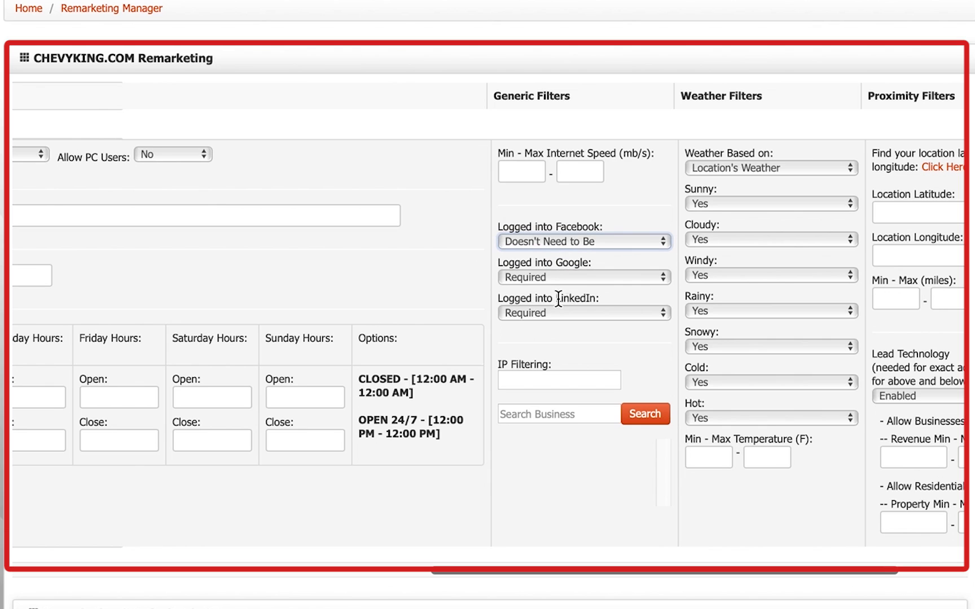
pyautogui.click(561, 273)
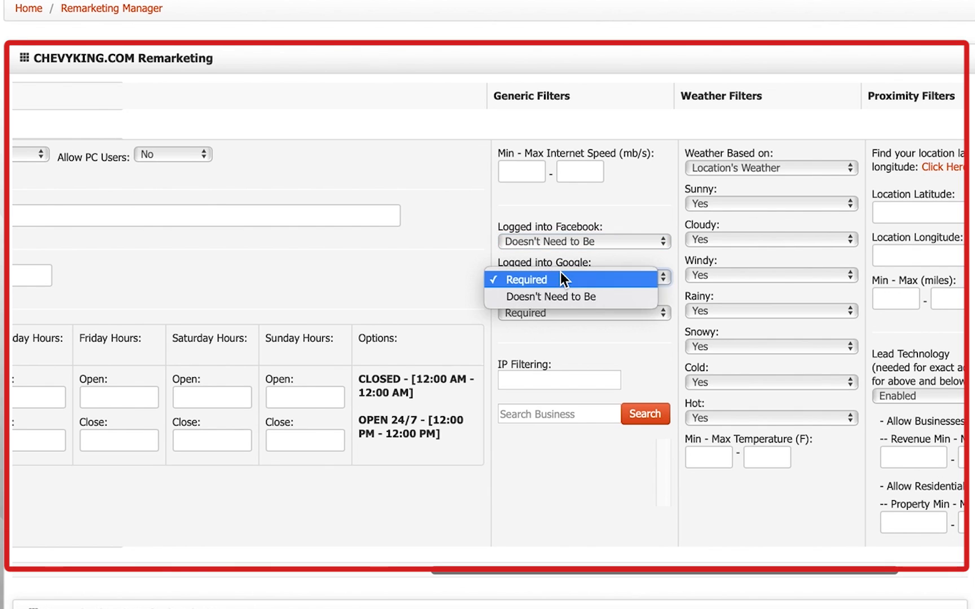
pyautogui.click(551, 297)
pyautogui.click(549, 313)
pyautogui.click(551, 333)
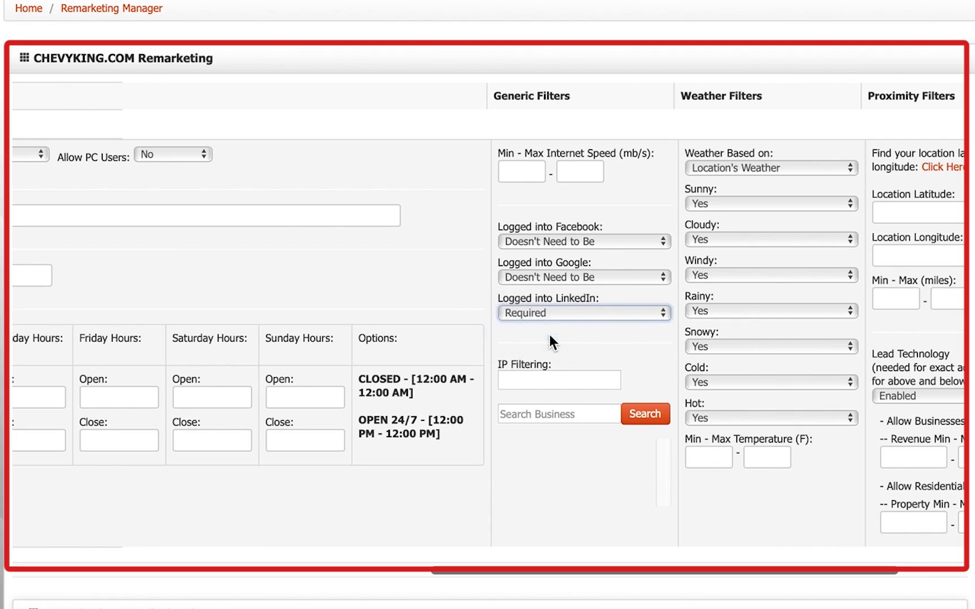
# - Set the Facebook login filter to Doesn't Need to Be and the LinkedIn login filter to Required
pyautogui.click(569, 244)
pyautogui.click(571, 231)
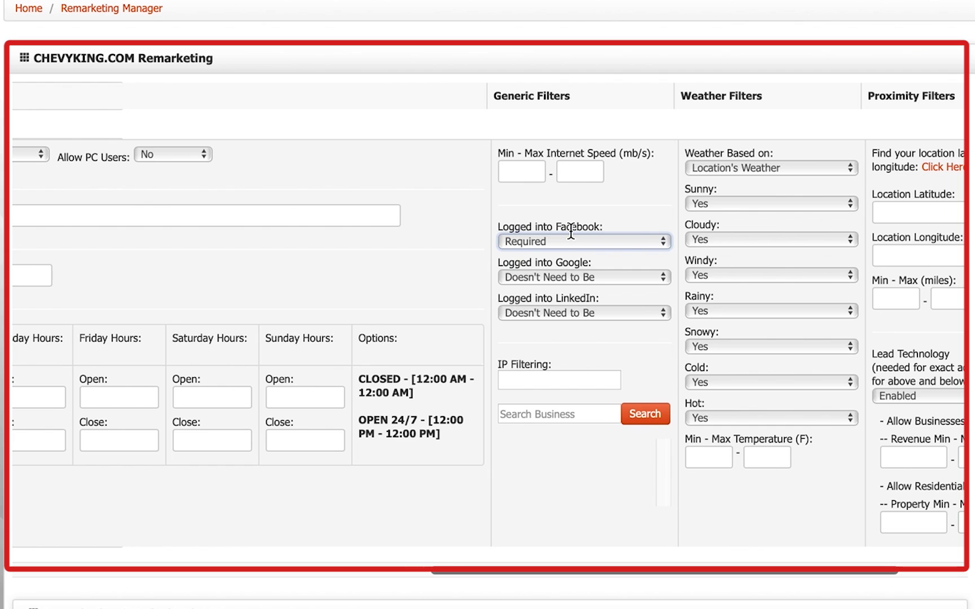
pyautogui.click(531, 241)
pyautogui.click(521, 259)
pyautogui.click(552, 311)
pyautogui.click(557, 302)
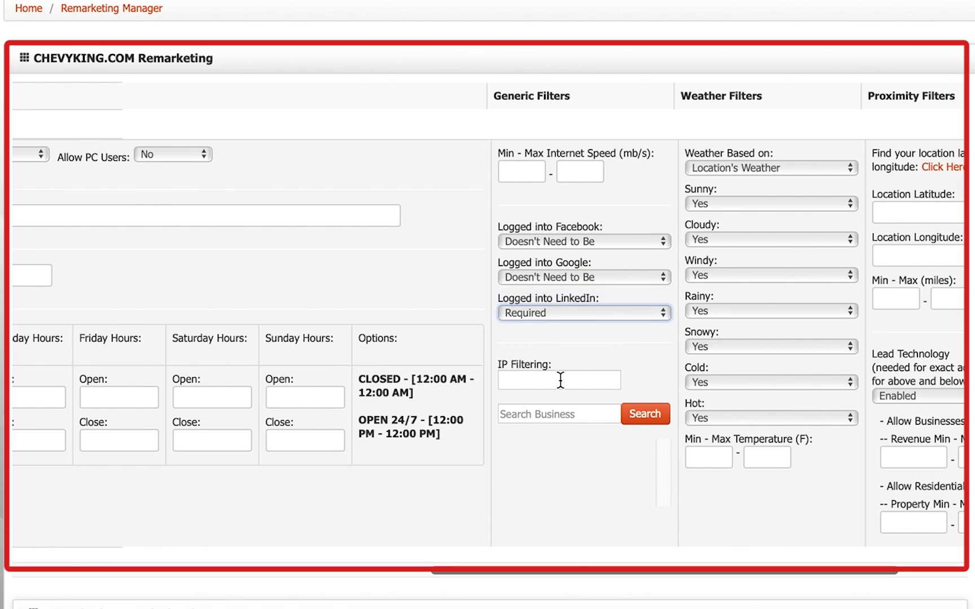
# - Base the profile's weather filters on Location's Weather
pyautogui.moveTo(629, 572); pyautogui.dragTo(700, 572)
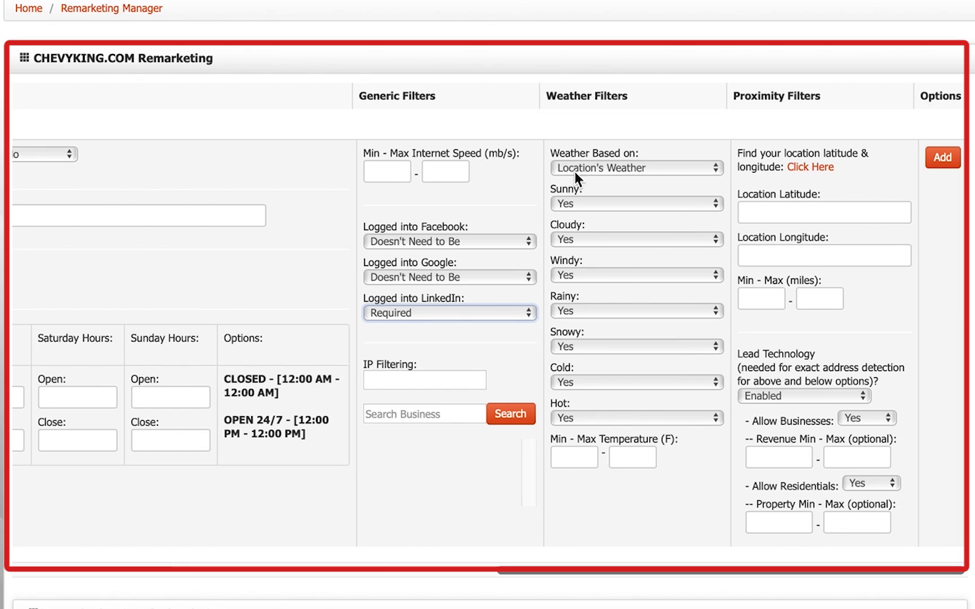
pyautogui.click(594, 167)
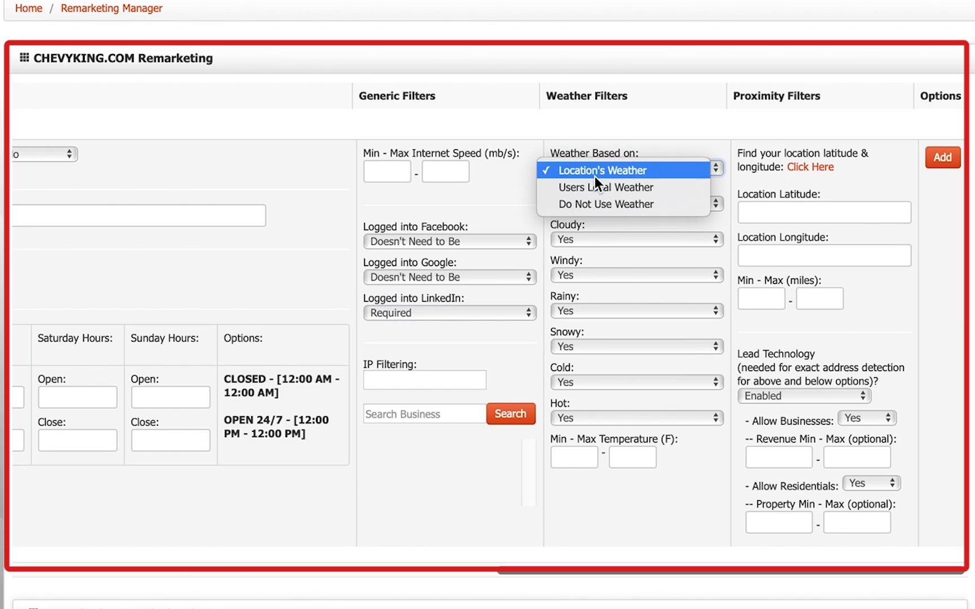
pyautogui.click(595, 170)
# - Set the proximity filter's location latitude to 45.0000000 and its longitude to 67.00000000
pyautogui.click(796, 214)
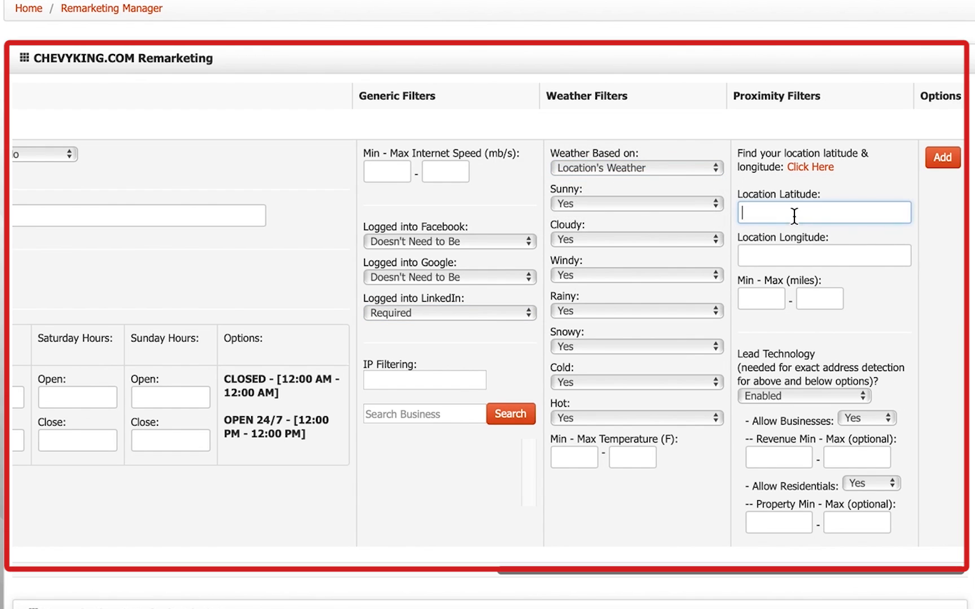
pyautogui.write('45.-00000')
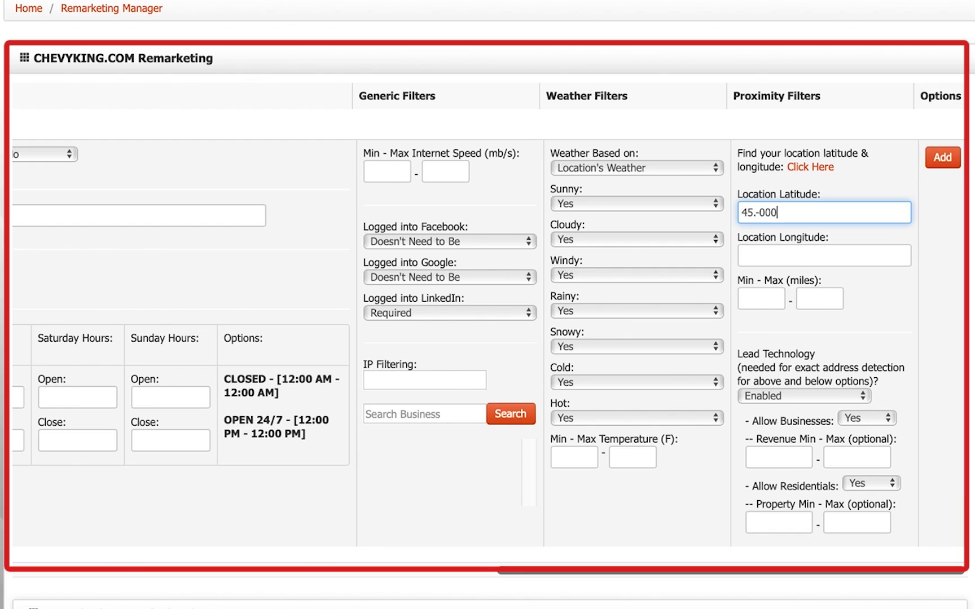
pyautogui.press('BackSpace')
pyautogui.press('BackSpace')
pyautogui.press('BackSpace')
pyautogui.press('BackSpace')
pyautogui.press('BackSpace')
pyautogui.press('BackSpace')
pyautogui.write('000000')
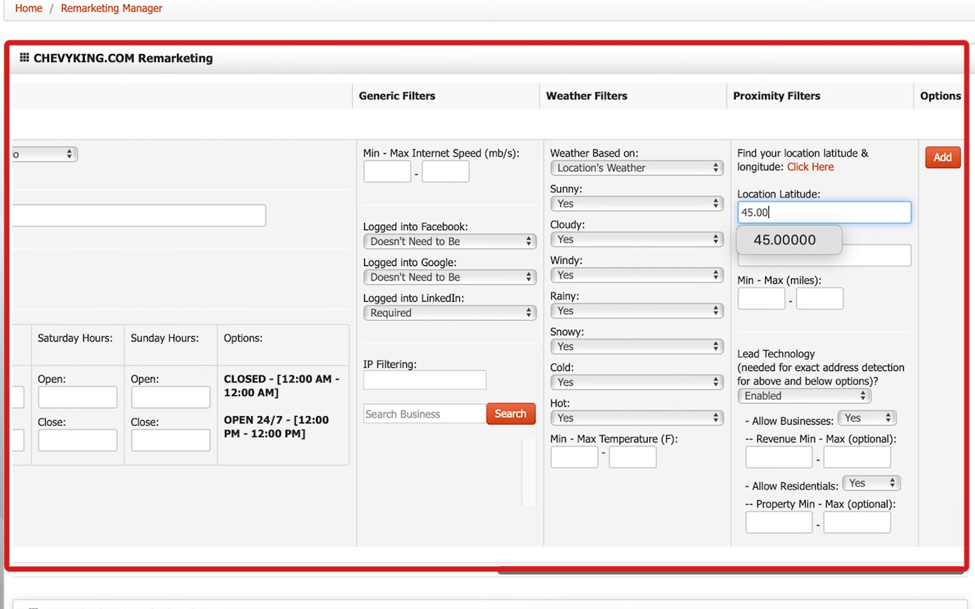
pyautogui.write('0`')
pyautogui.press('BackSpace')
pyautogui.press('Tab')
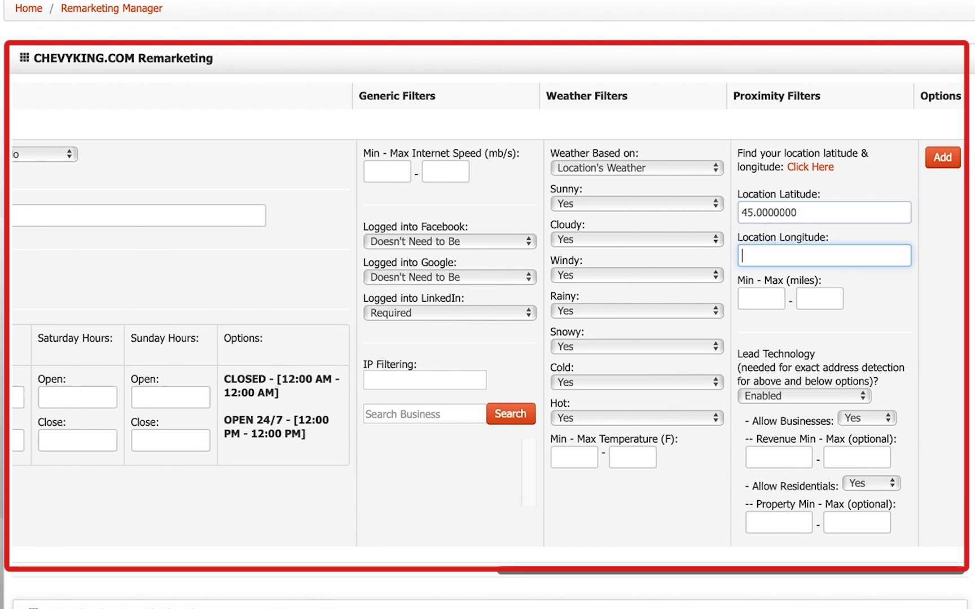
pyautogui.write('67.00000000')
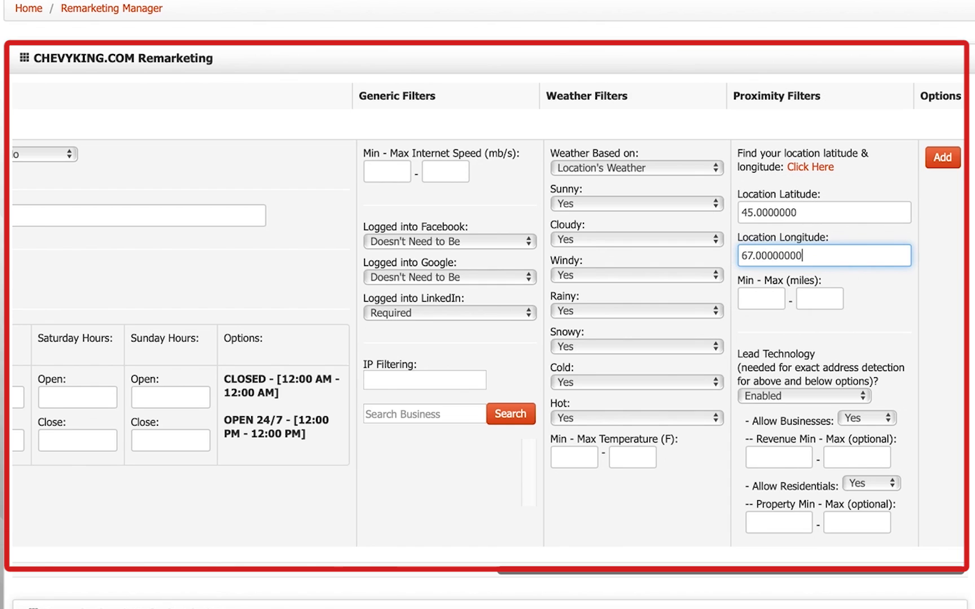
# - Set the proximity filter's distance range to a minimum of 3 and a maximum of 10 miles
pyautogui.press('Tab')
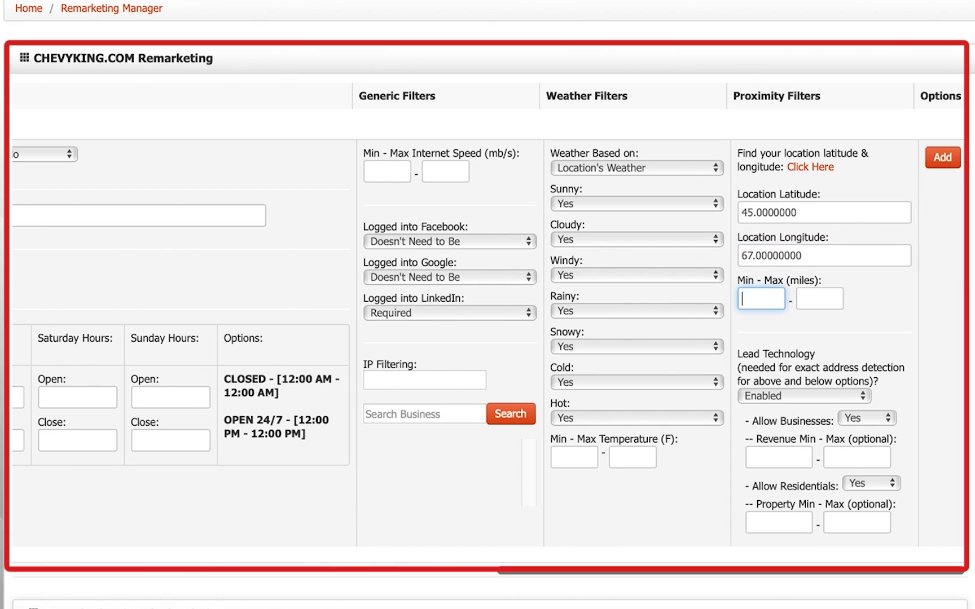
pyautogui.write('3')
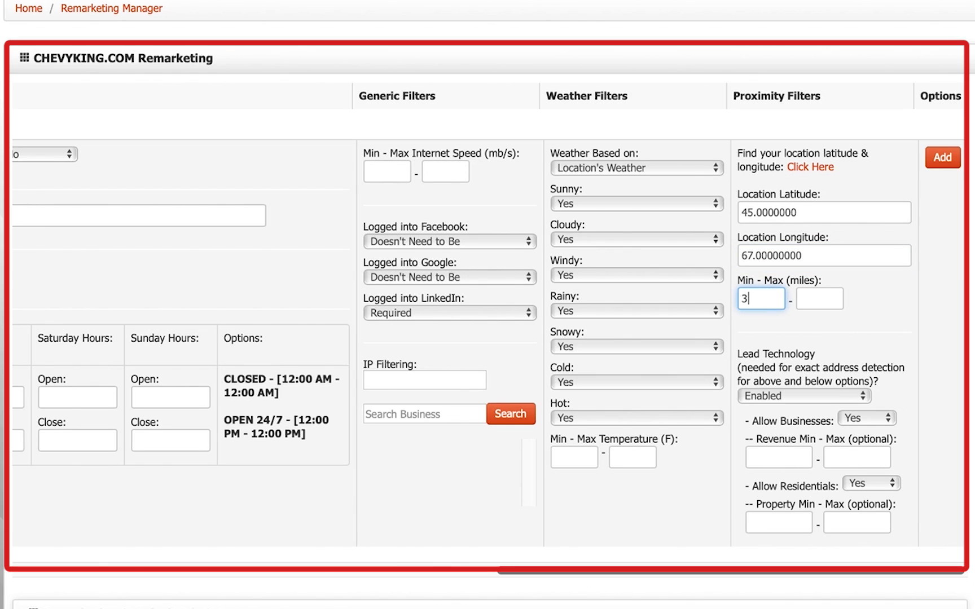
pyautogui.click(808, 298)
pyautogui.write('10')
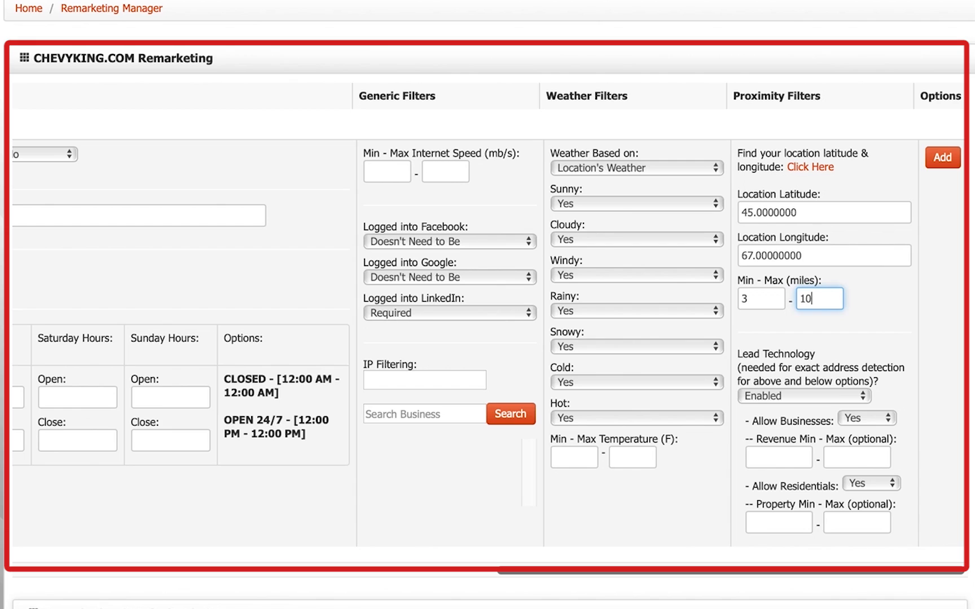
# - Allow businesses in the proximity filters, with a revenue range from 50000 to 50000000
pyautogui.click(852, 420)
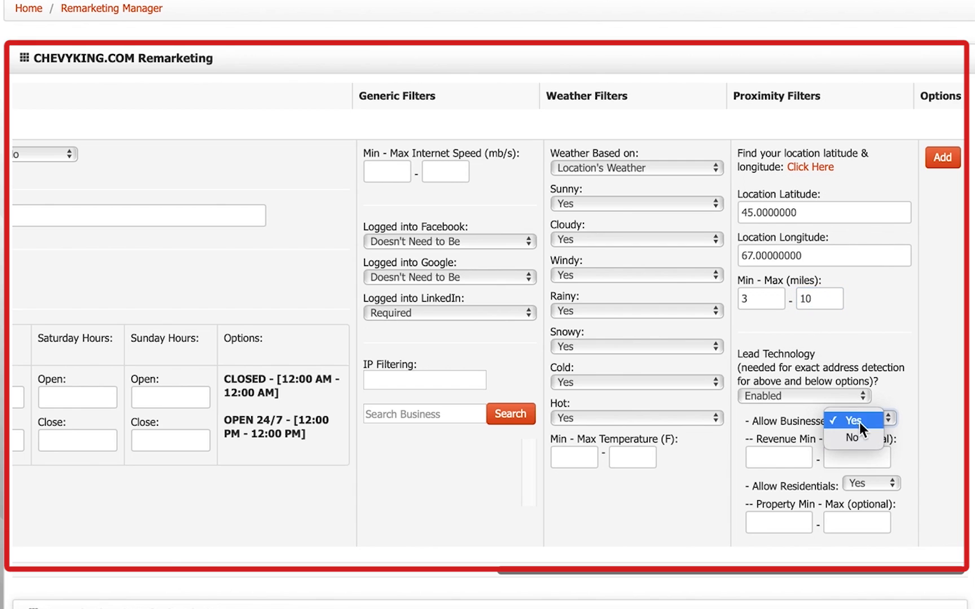
pyautogui.click(861, 420)
pyautogui.click(801, 458)
pyautogui.write('50000')
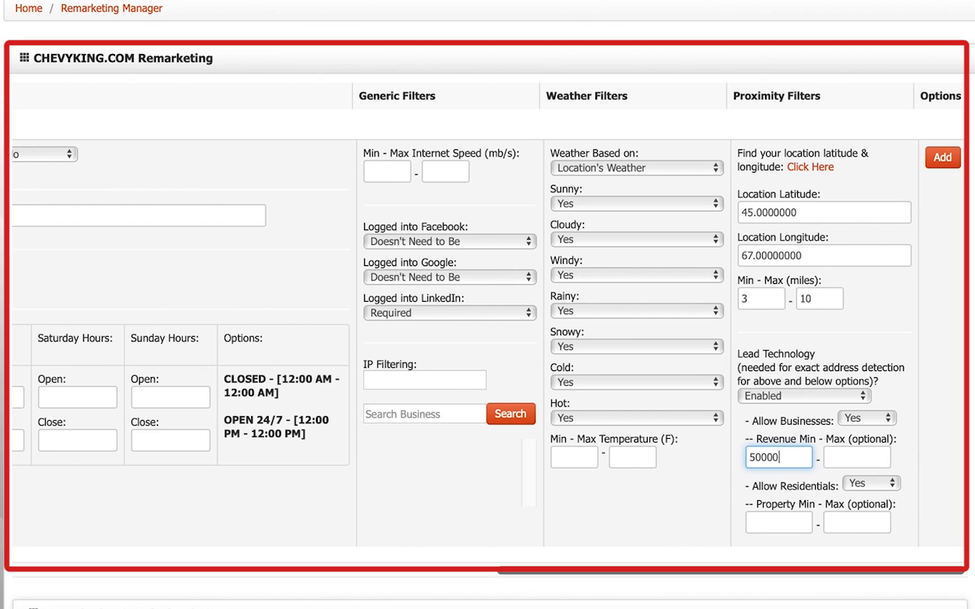
pyautogui.click(859, 458)
pyautogui.write('50000000')
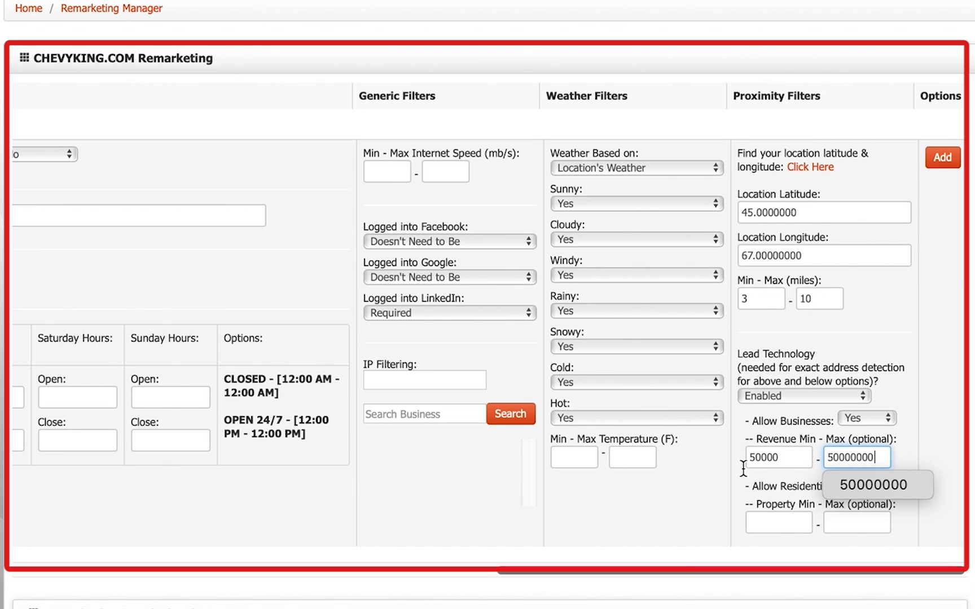
pyautogui.click(674, 495)
pyautogui.moveTo(571, 574); pyautogui.dragTo(92, 577)
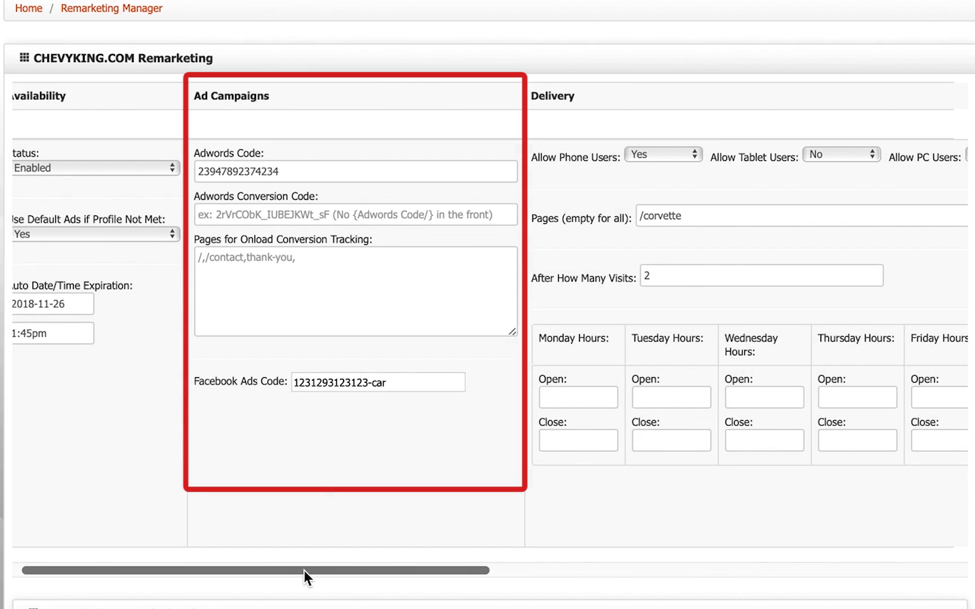
pyautogui.moveTo(304, 570); pyautogui.dragTo(388, 571)
pyautogui.moveTo(113, 171); pyautogui.dragTo(26, 172)
pyautogui.moveTo(323, 572); pyautogui.dragTo(431, 572)
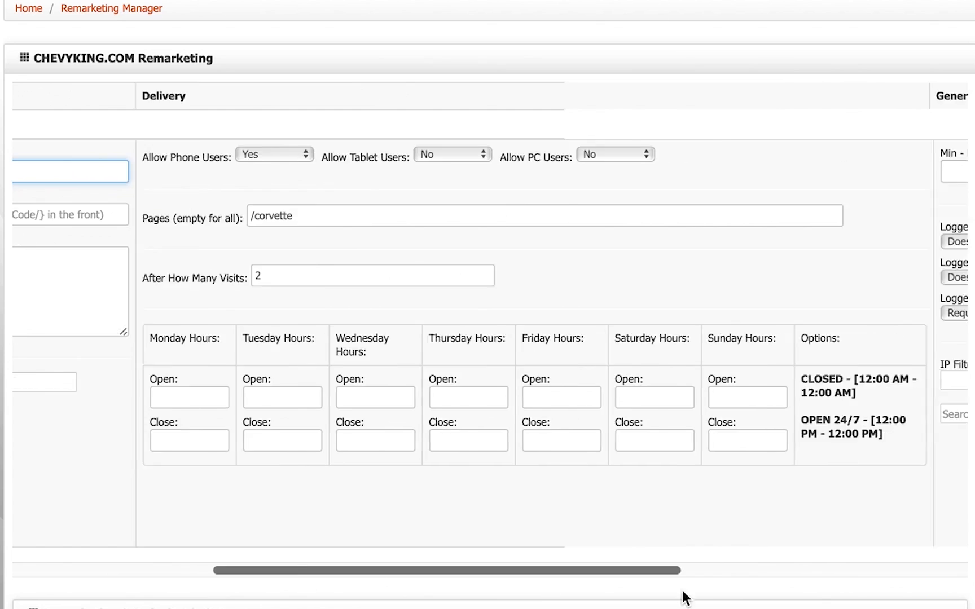
pyautogui.hscroll(10, 683, 598)
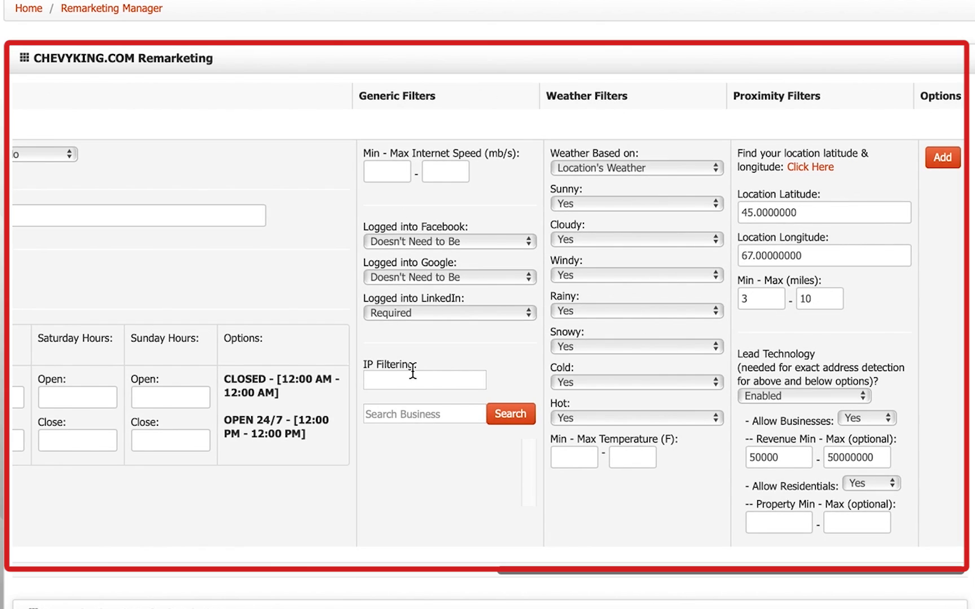
# - Disallow residentials in the proximity filters and set Lead Technology to Disabled
pyautogui.click(881, 486)
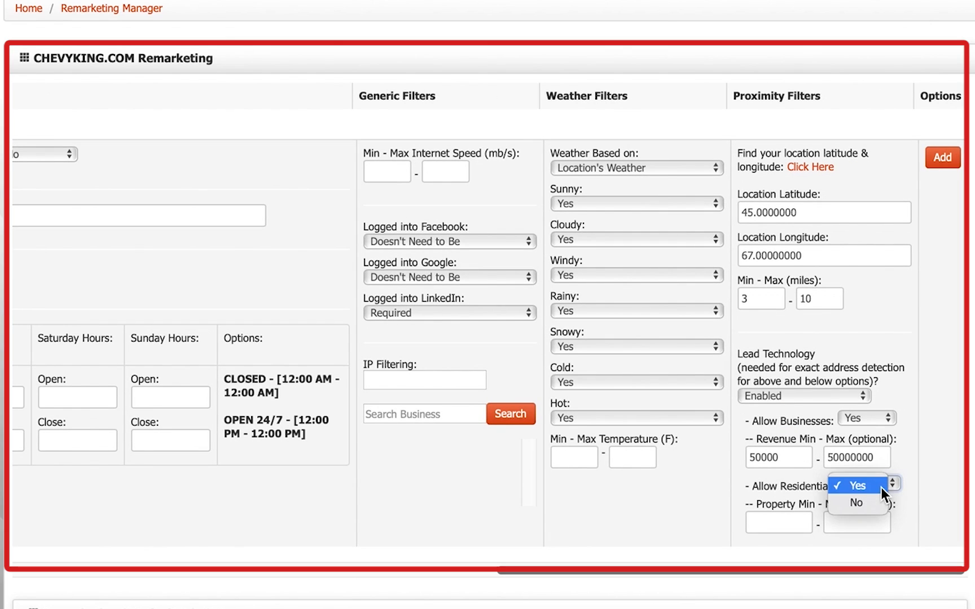
pyautogui.click(873, 503)
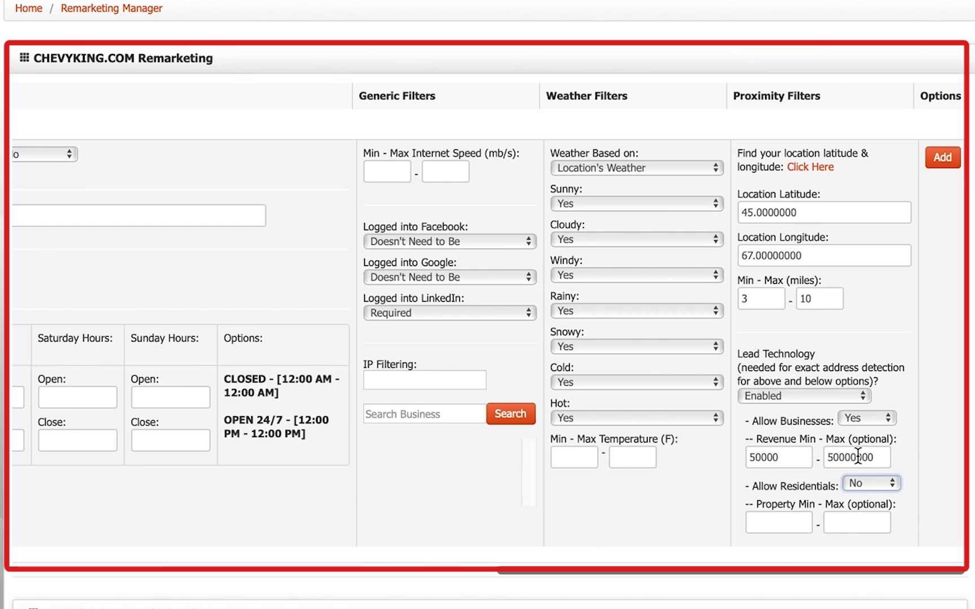
pyautogui.click(756, 522)
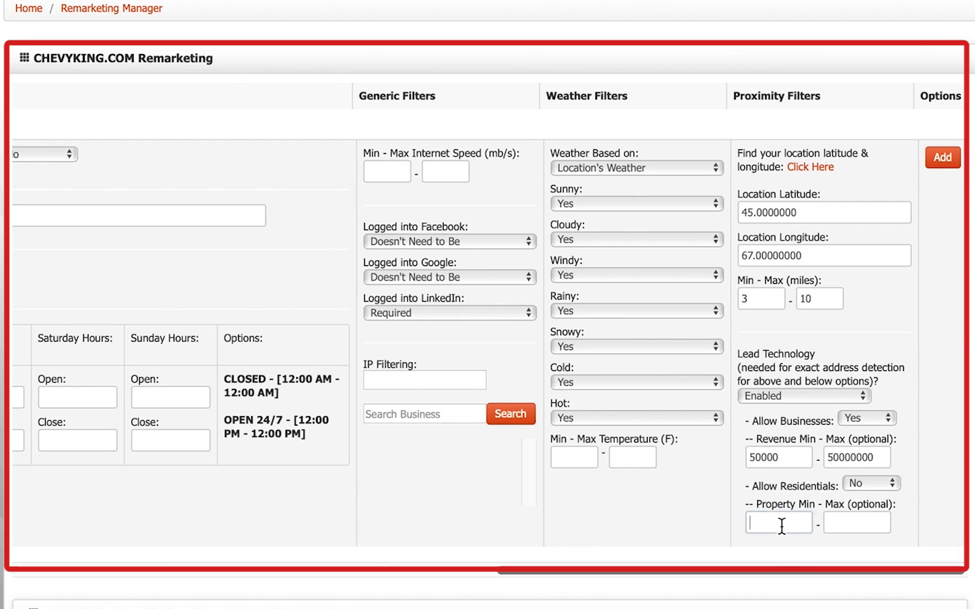
pyautogui.click(833, 526)
pyautogui.click(859, 446)
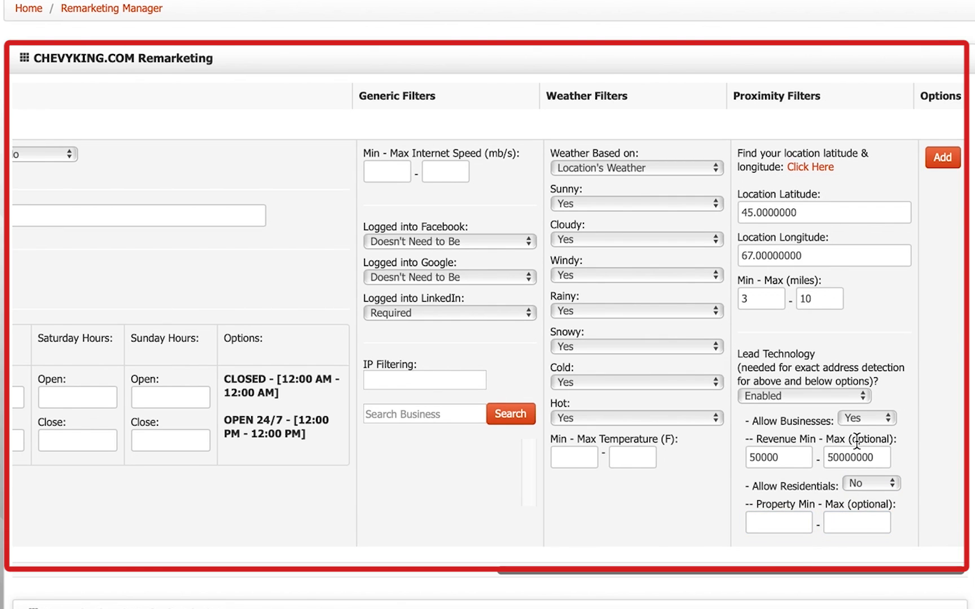
pyautogui.click(819, 397)
pyautogui.click(813, 409)
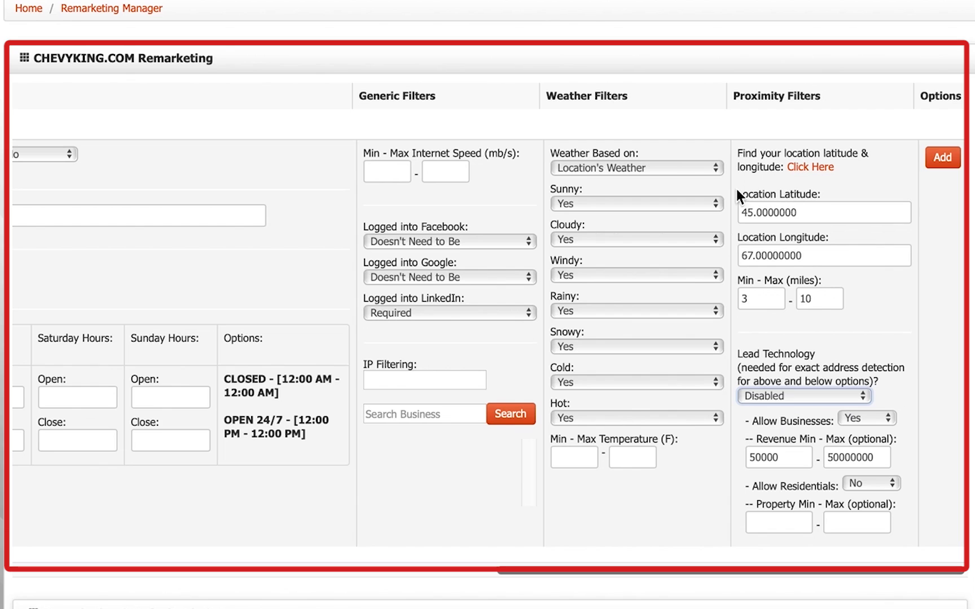
pyautogui.click(830, 300)
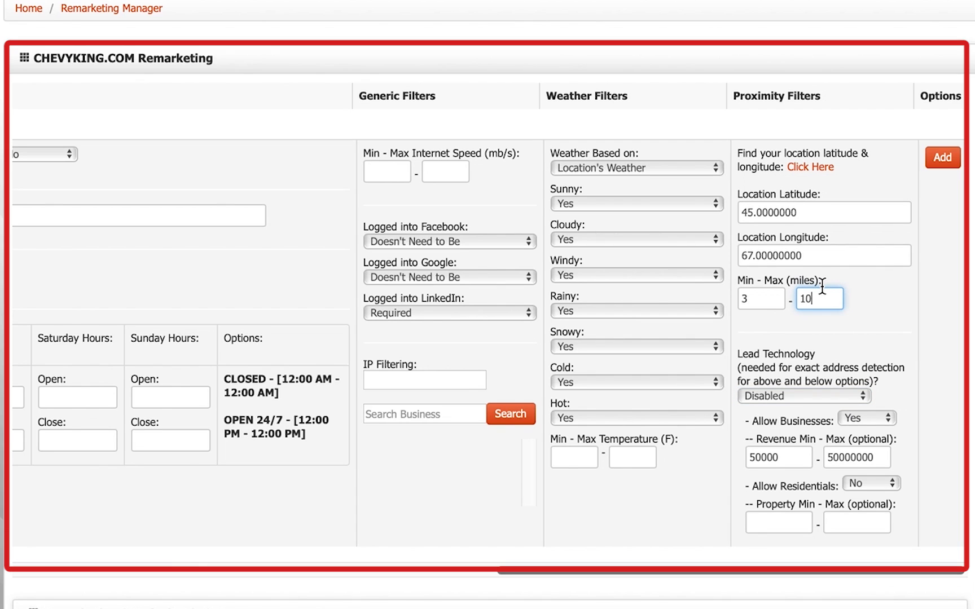
pyautogui.press('BackSpace')
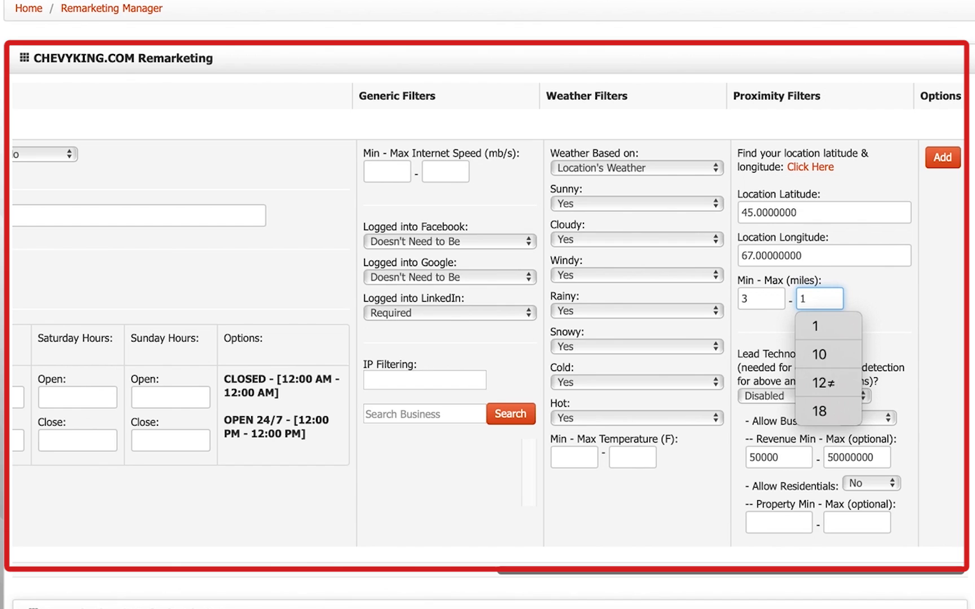
pyautogui.write('0')
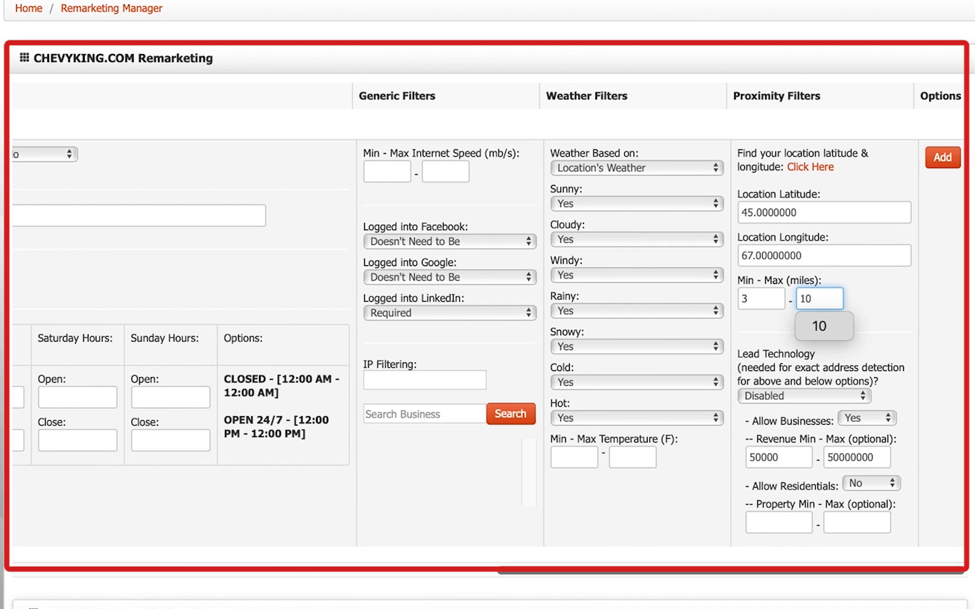
# - Set the weather filter's temperature range to 80 to 100 °F and base the weather on Users Local Weather
pyautogui.click(768, 257)
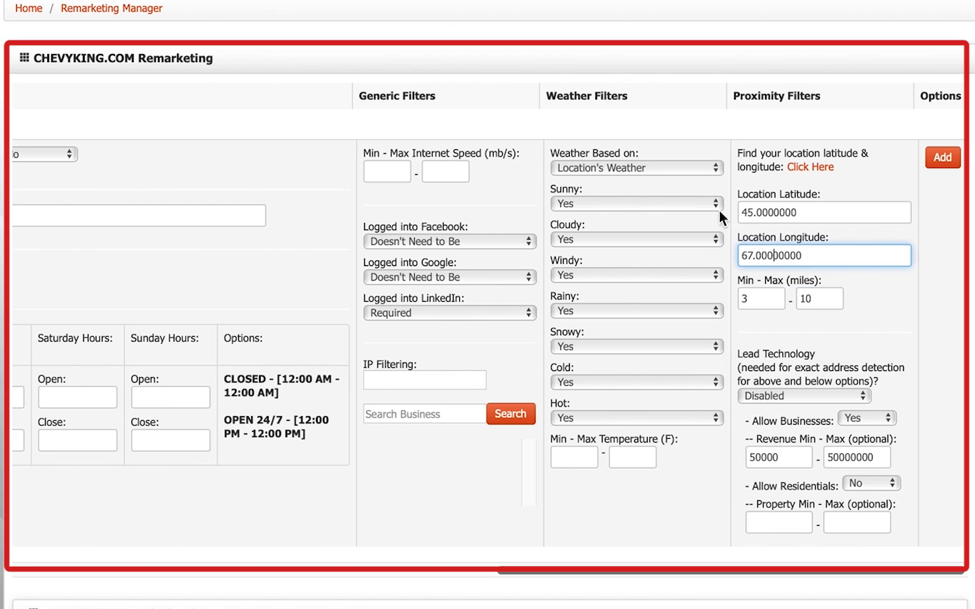
pyautogui.click(592, 455)
pyautogui.write('80')
pyautogui.click(640, 459)
pyautogui.write('100')
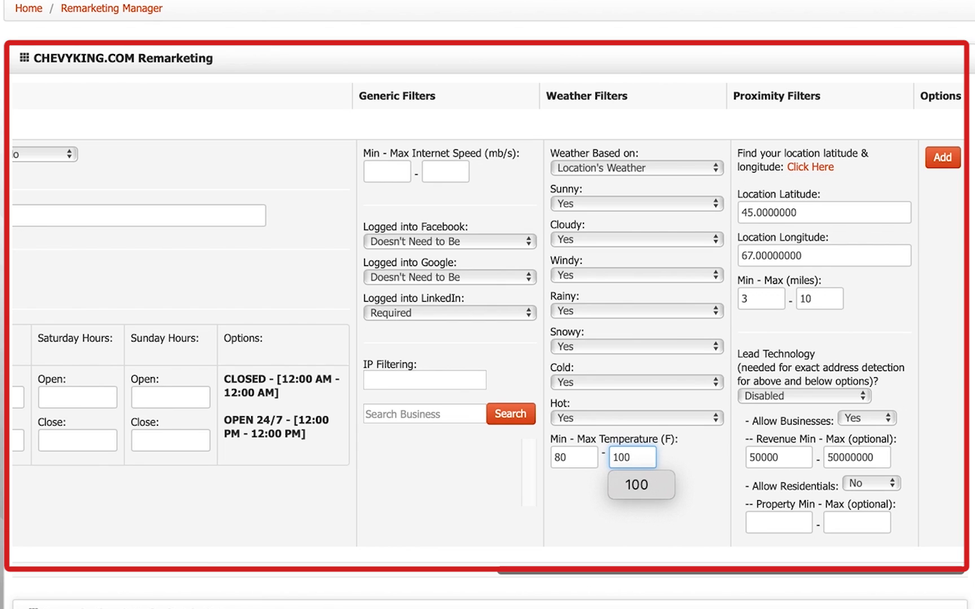
pyautogui.click(637, 172)
pyautogui.click(630, 189)
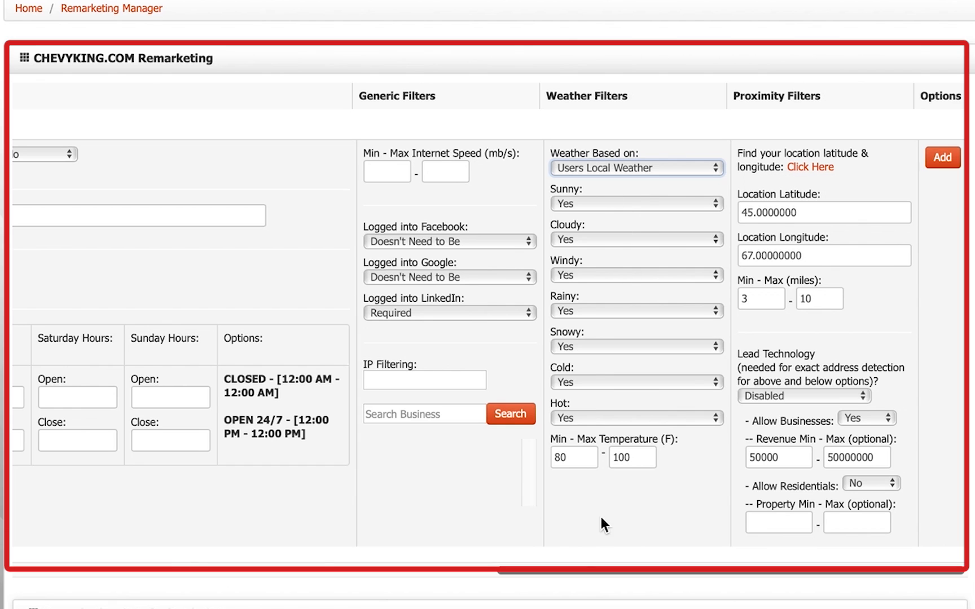
# - Search the businesses in the generic filters for "merk", correcting the search term to "merck"
pyautogui.moveTo(584, 577); pyautogui.dragTo(150, 581)
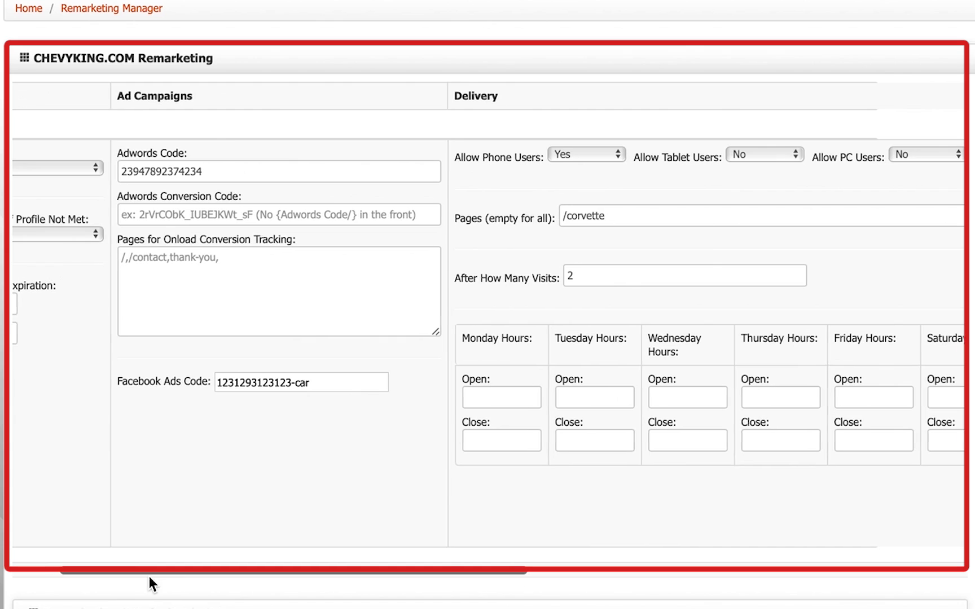
pyautogui.moveTo(298, 576); pyautogui.dragTo(884, 592)
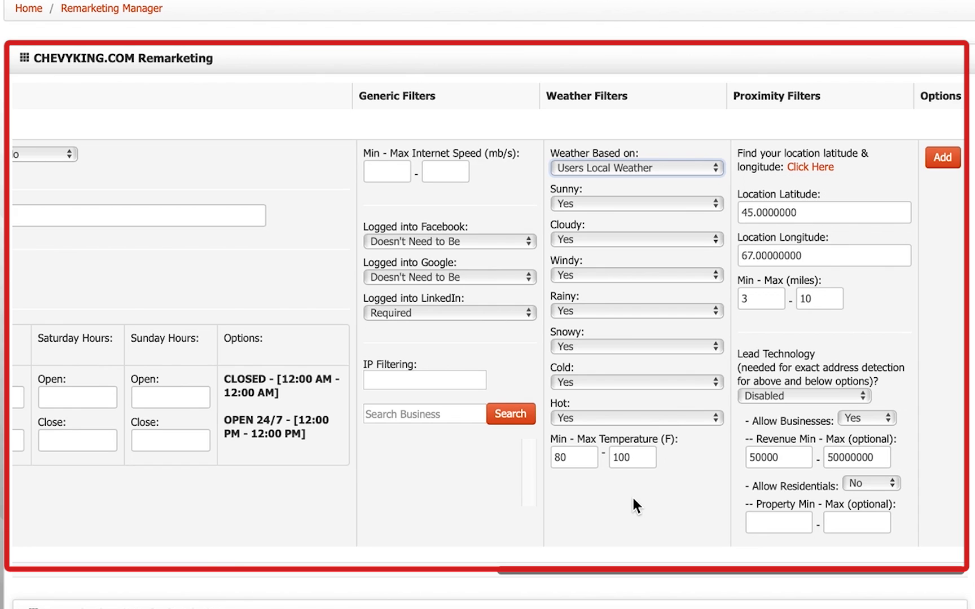
pyautogui.click(447, 417)
pyautogui.write('merk')
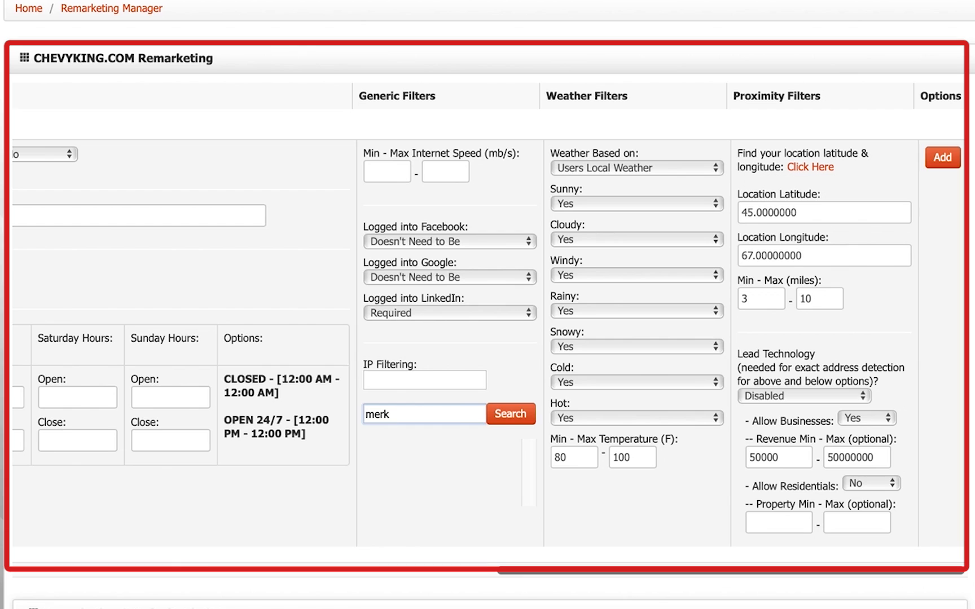
pyautogui.click(513, 419)
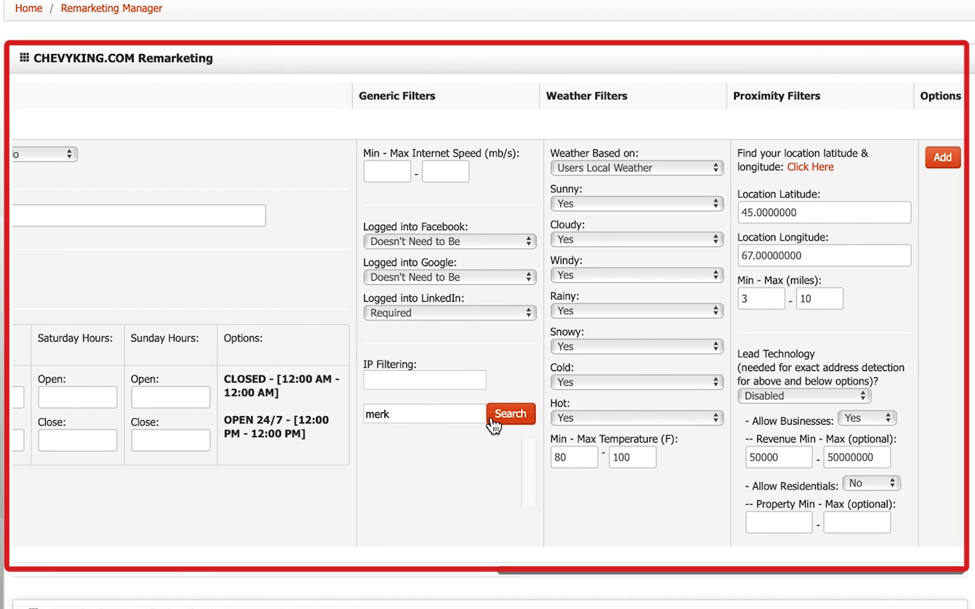
pyautogui.moveTo(420, 474); pyautogui.dragTo(376, 474)
pyautogui.click(386, 412)
pyautogui.write('c')
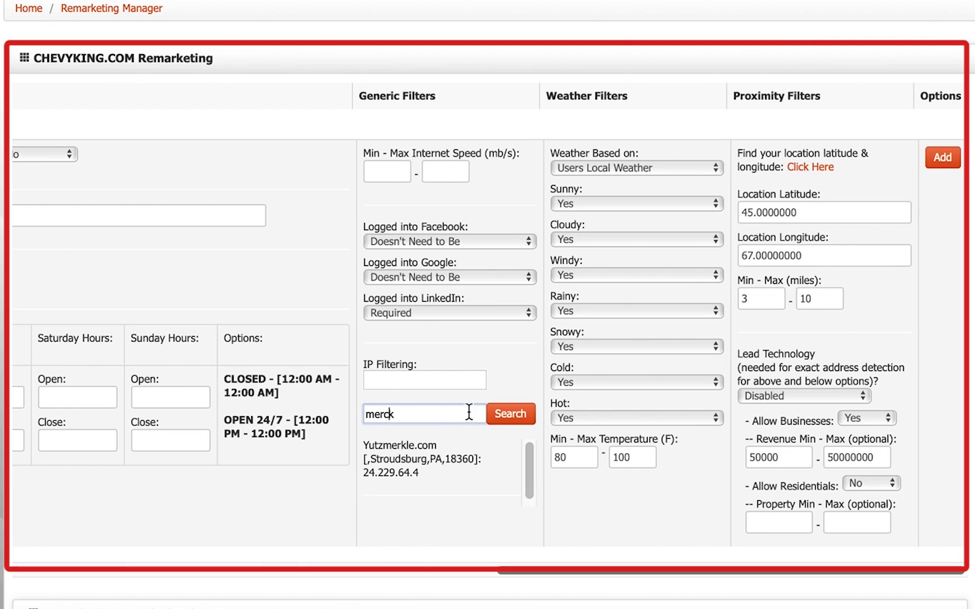
pyautogui.click(510, 420)
# - Copy Merck's IP address 174.201.19.96 from the business search results into the IP Filtering field
pyautogui.moveTo(432, 488); pyautogui.dragTo(363, 487)
pyautogui.press('super+c')
pyautogui.click(406, 382)
pyautogui.press('super+v')
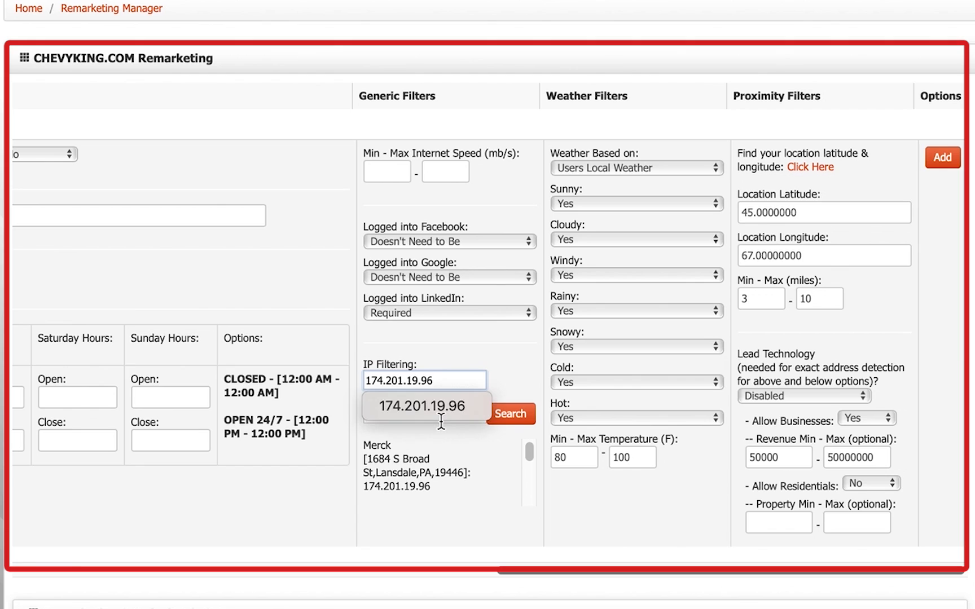
pyautogui.click(412, 353)
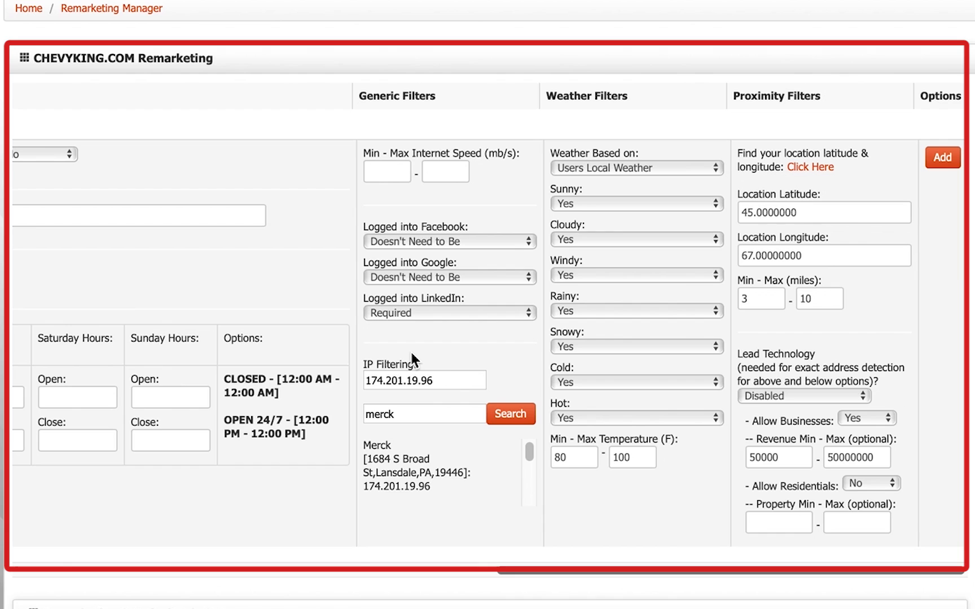
# - Add the configured profile to CHEVYKING.COM Remarketing and highlight its remarketing ID number
pyautogui.click(937, 162)
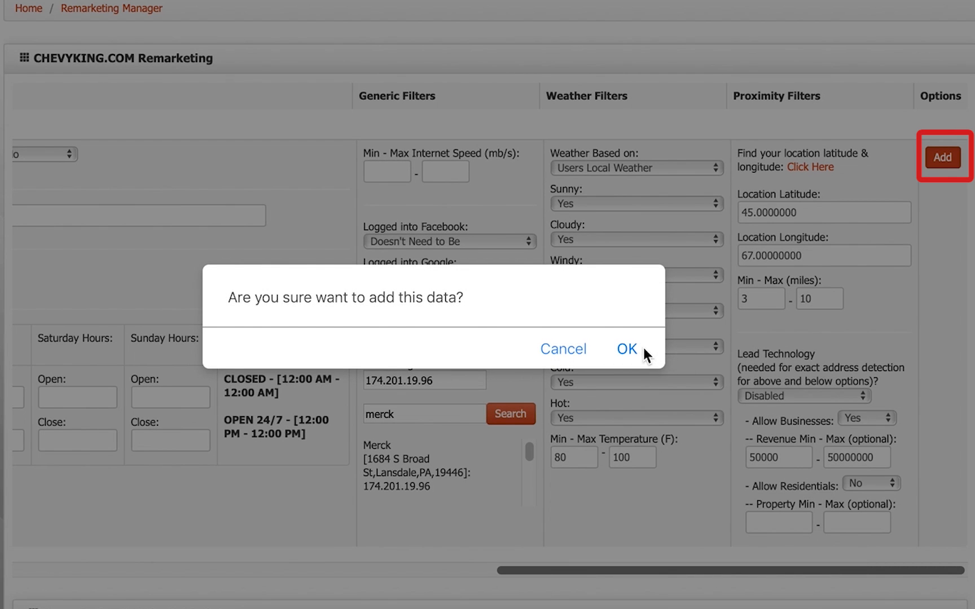
pyautogui.click(643, 347)
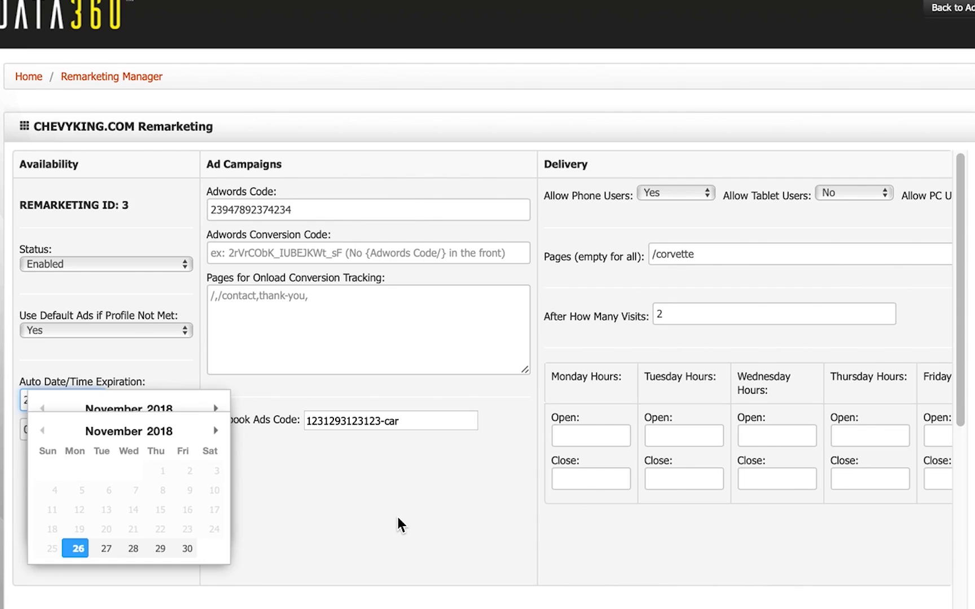
pyautogui.click(398, 518)
pyautogui.doubleClick(129, 206)
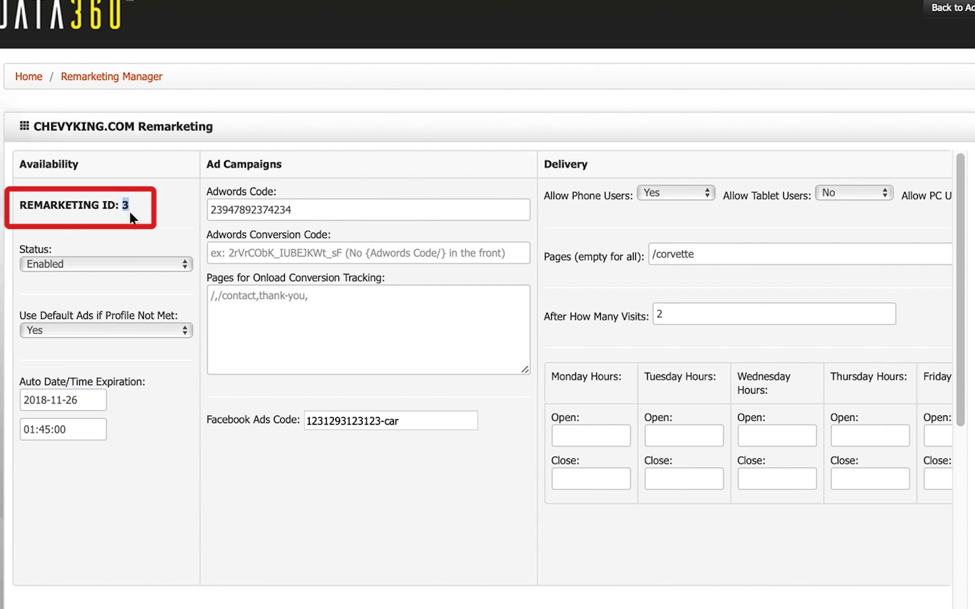